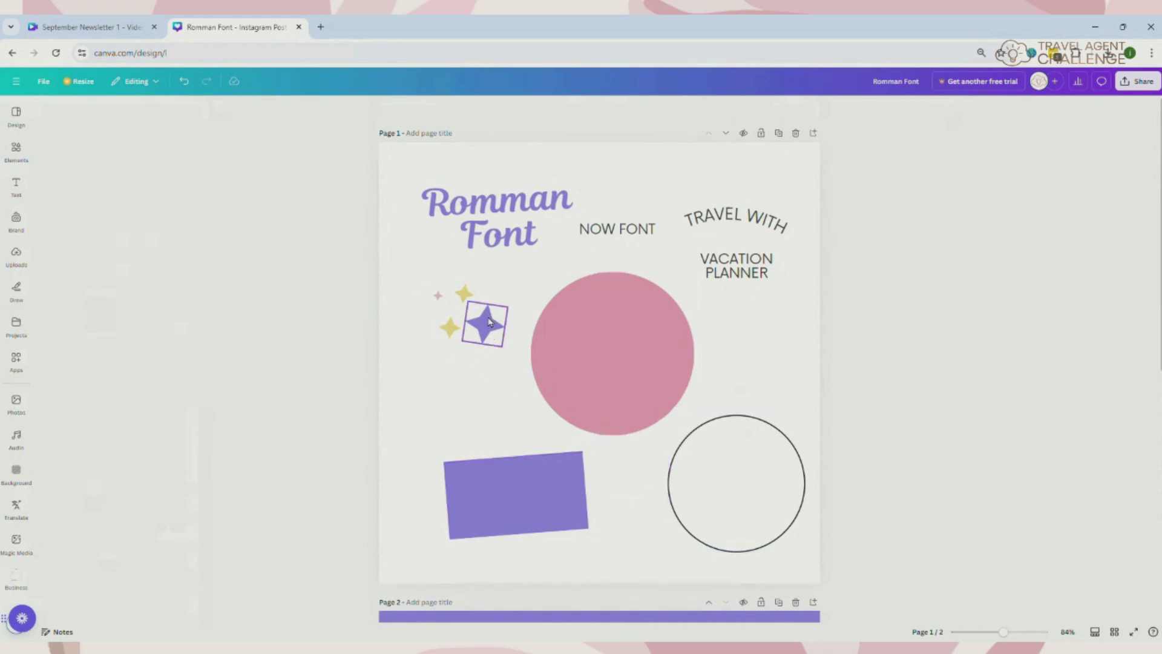
Add a circle shape to page 2, enlarge it to about 70% of the page width and centre it on the purple background
scroll(489, 321, down, 7)
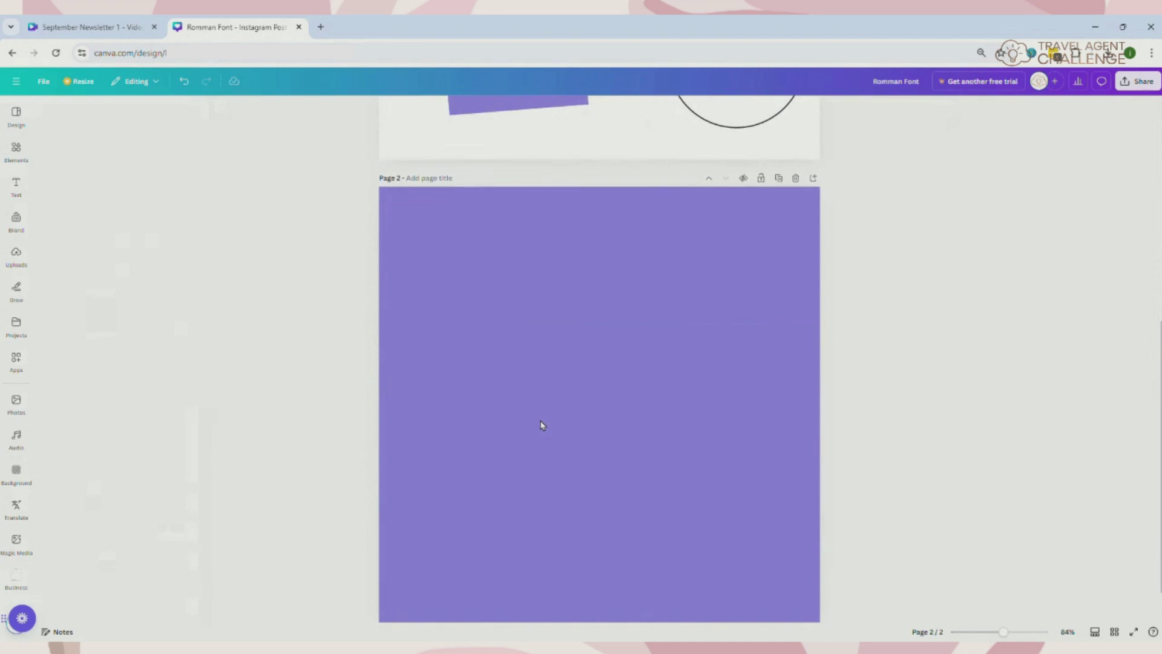
scroll(542, 426, down, 1)
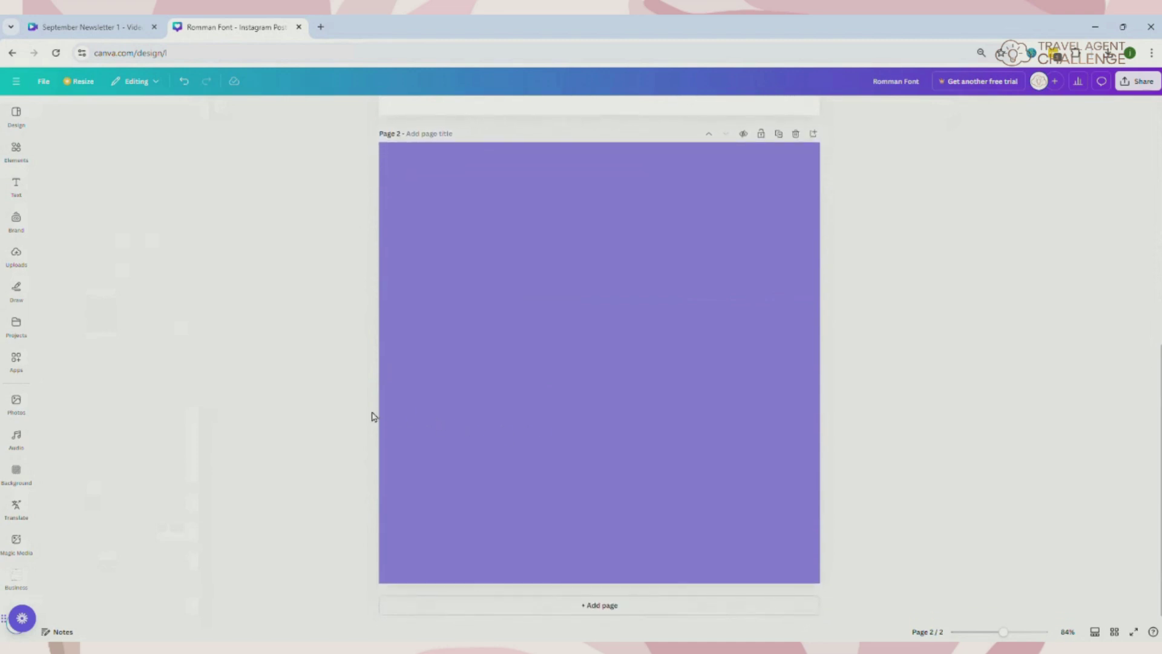
click(16, 148)
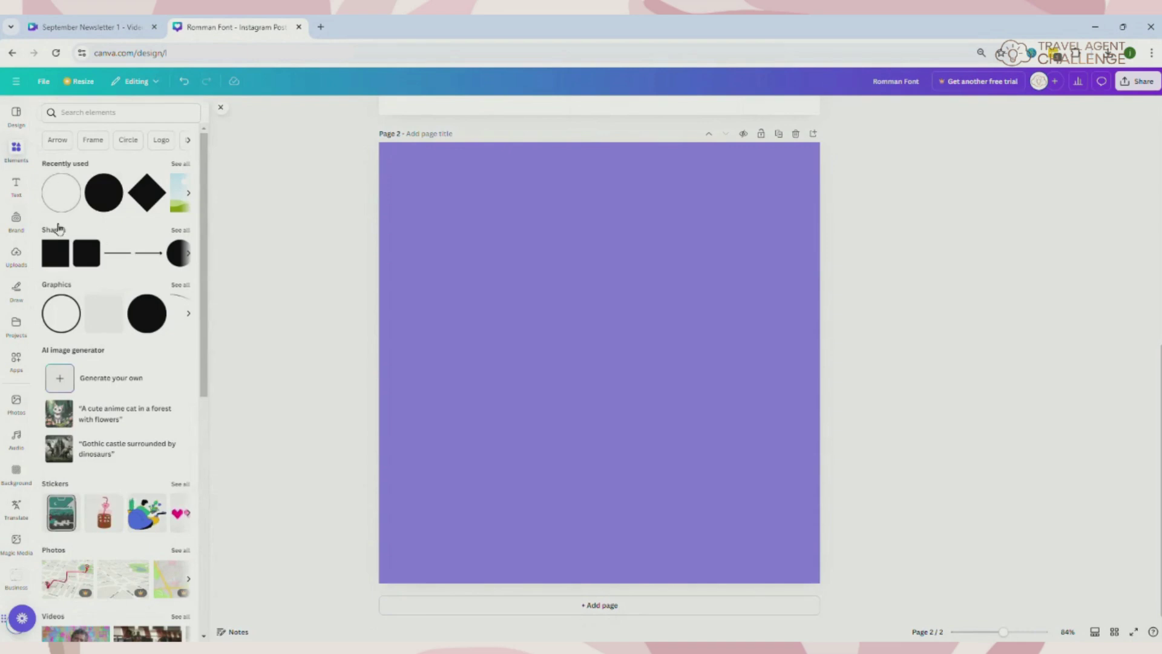
click(180, 230)
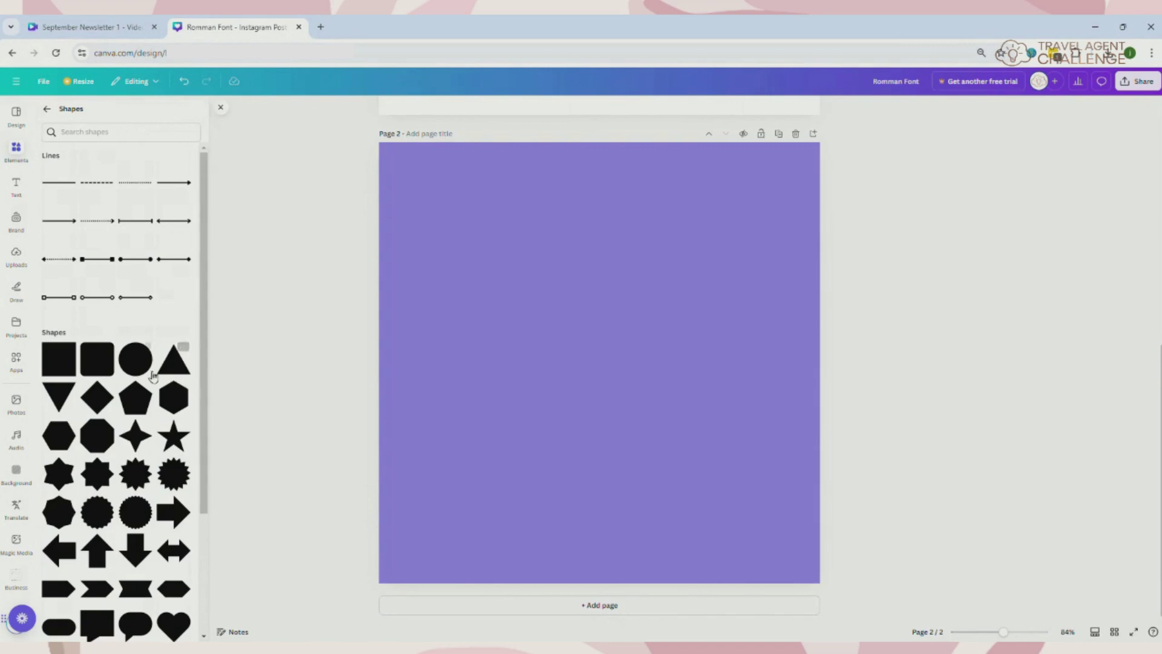
click(142, 368)
drag(534, 429, 439, 523)
drag(676, 310, 798, 255)
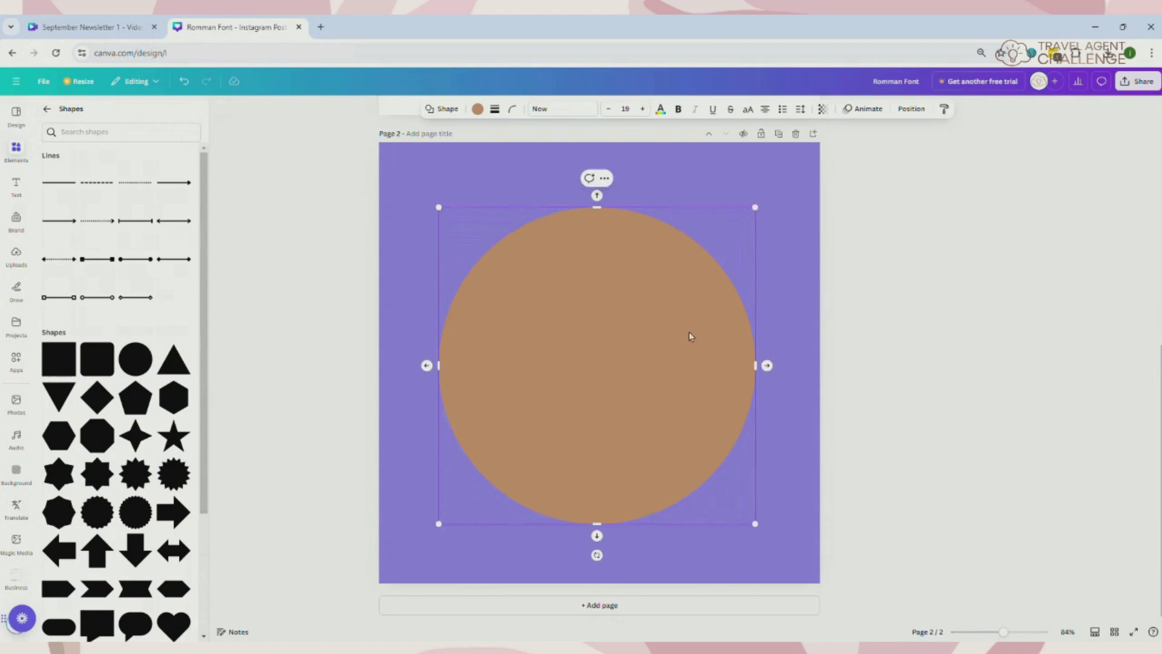
mouse_move(664, 349)
mouse_down()
mouse_move(677, 342)
mouse_move(667, 347)
mouse_up()
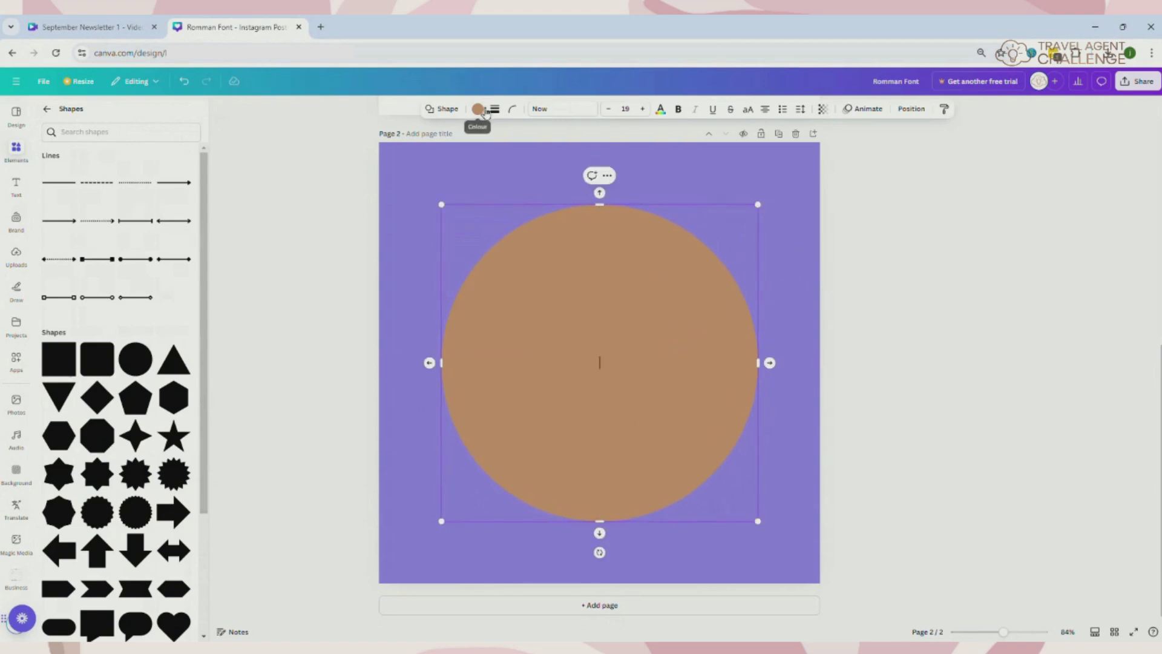
Change the fill colour of the large circle on page 2 to white
click(478, 109)
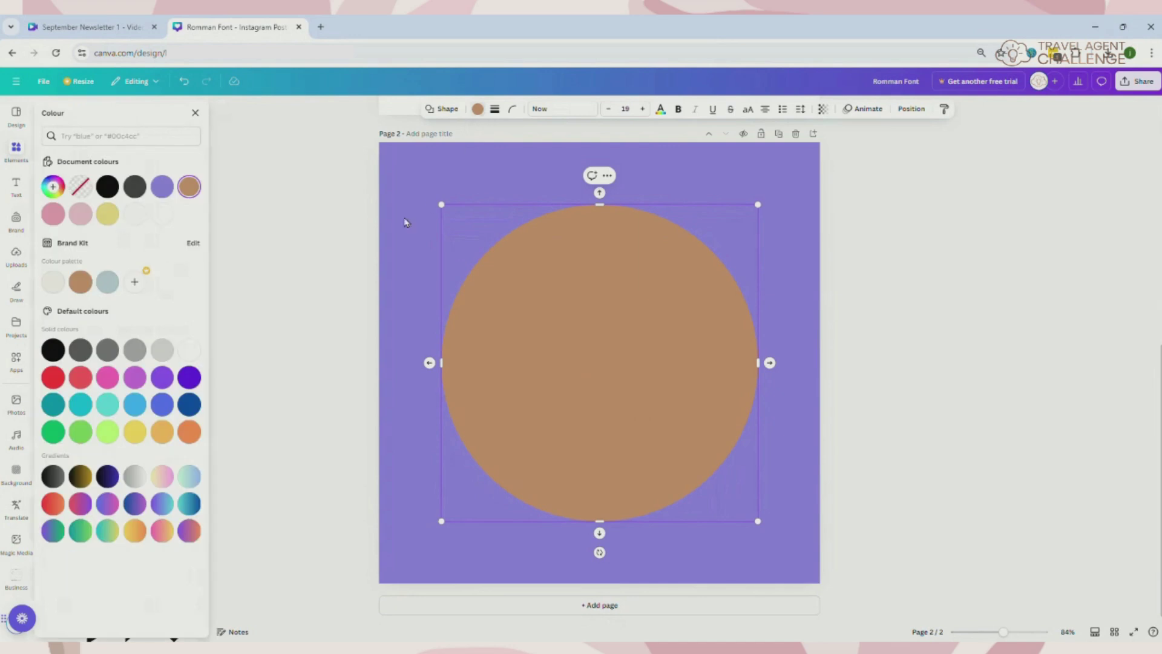
click(170, 221)
click(431, 431)
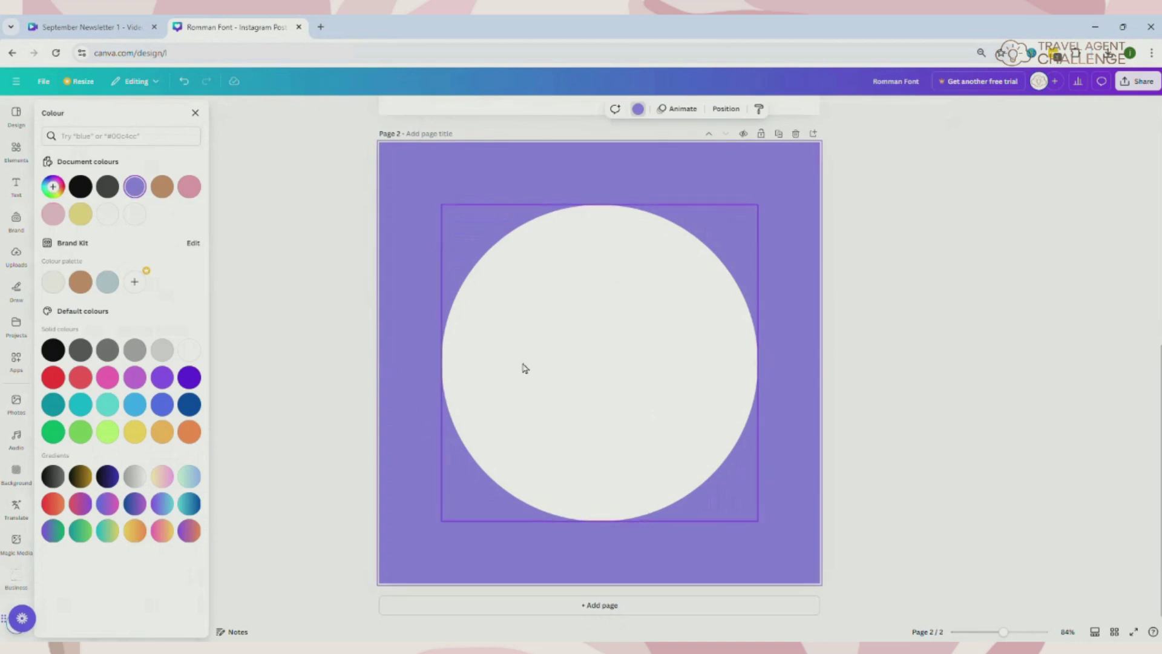
click(196, 114)
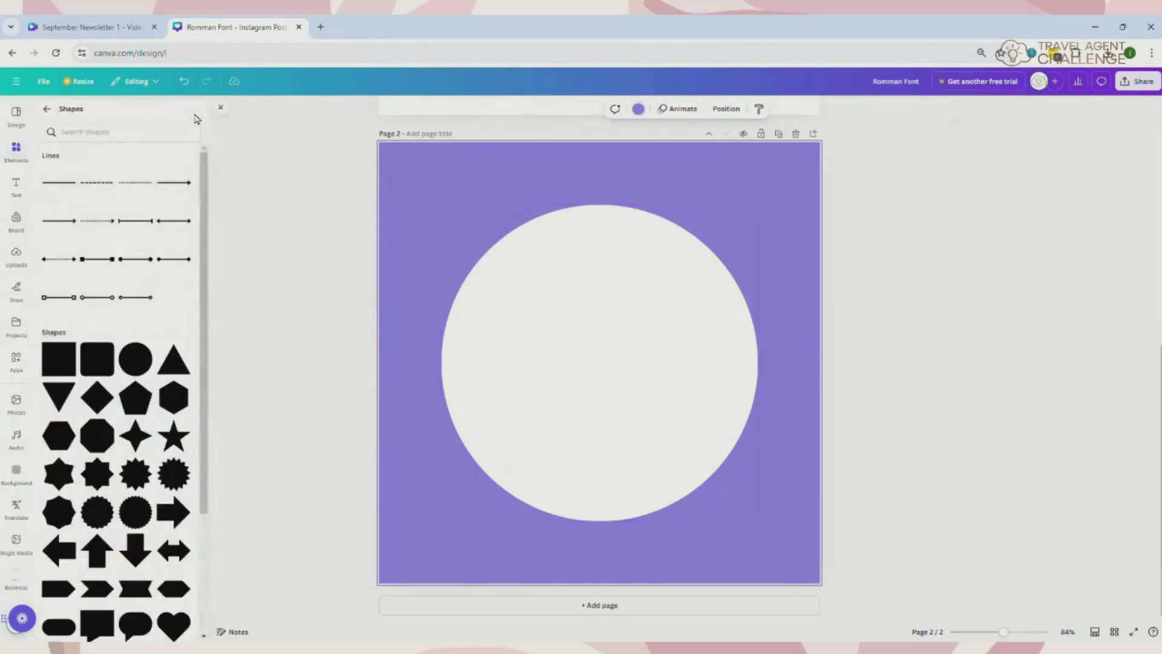
Search the elements for "CIRCLE OUTLINE", limit the results to graphics and add a thin black circle outline to the page
click(47, 108)
click(86, 121)
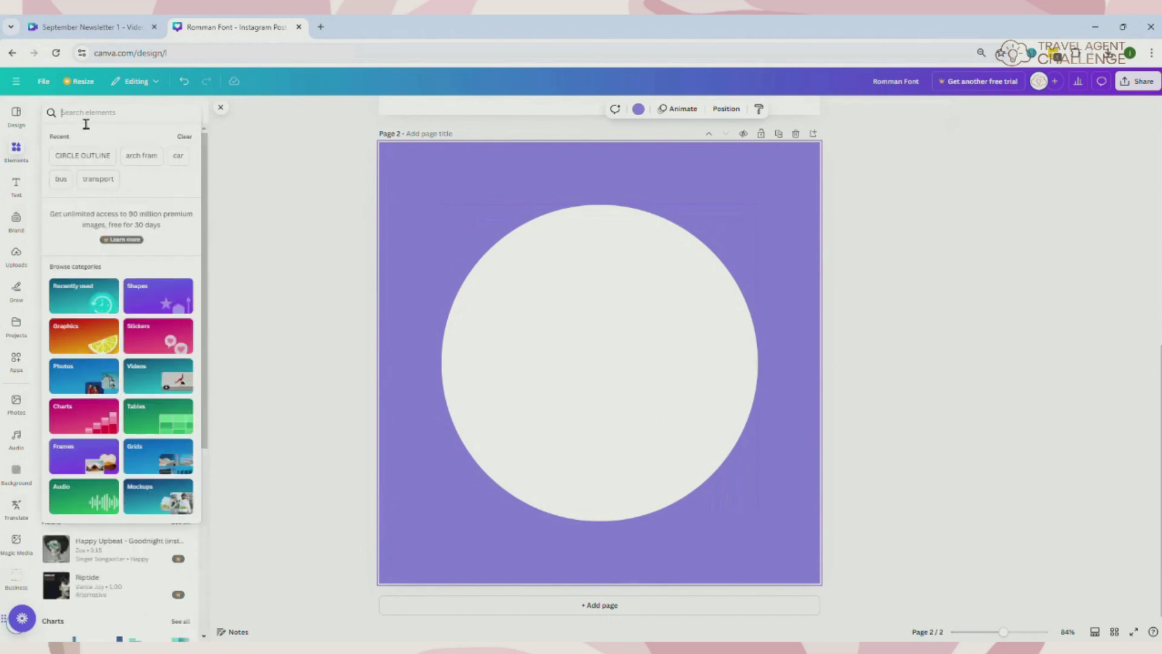
text(CIRCLE)
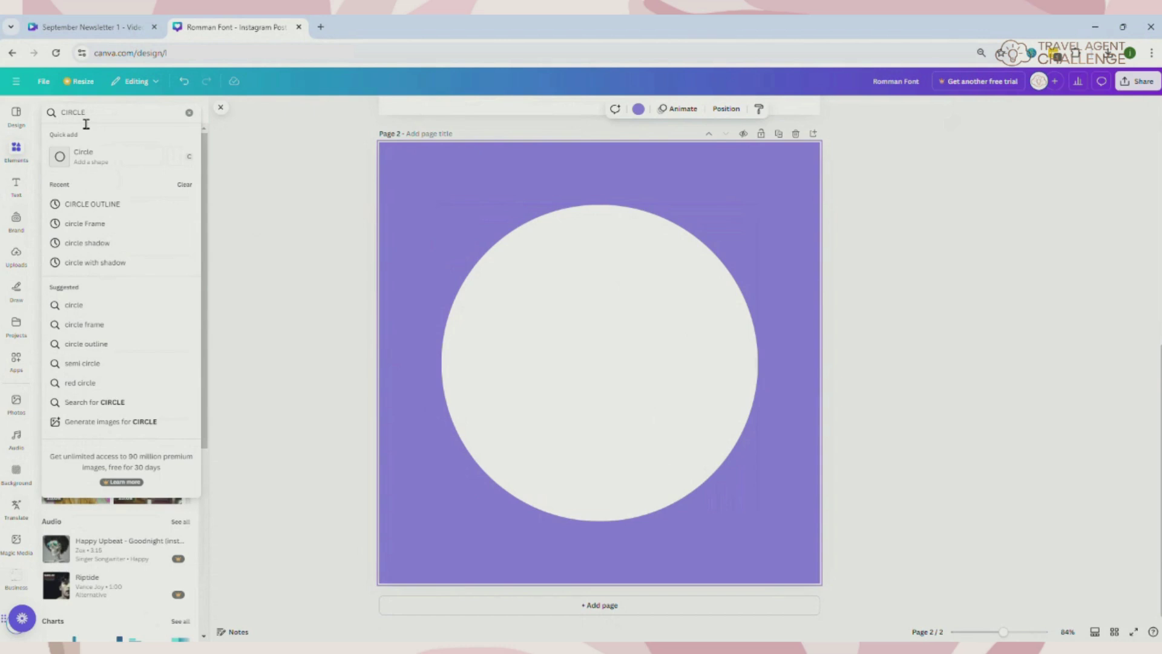
text( OUTLINE)
key(Return)
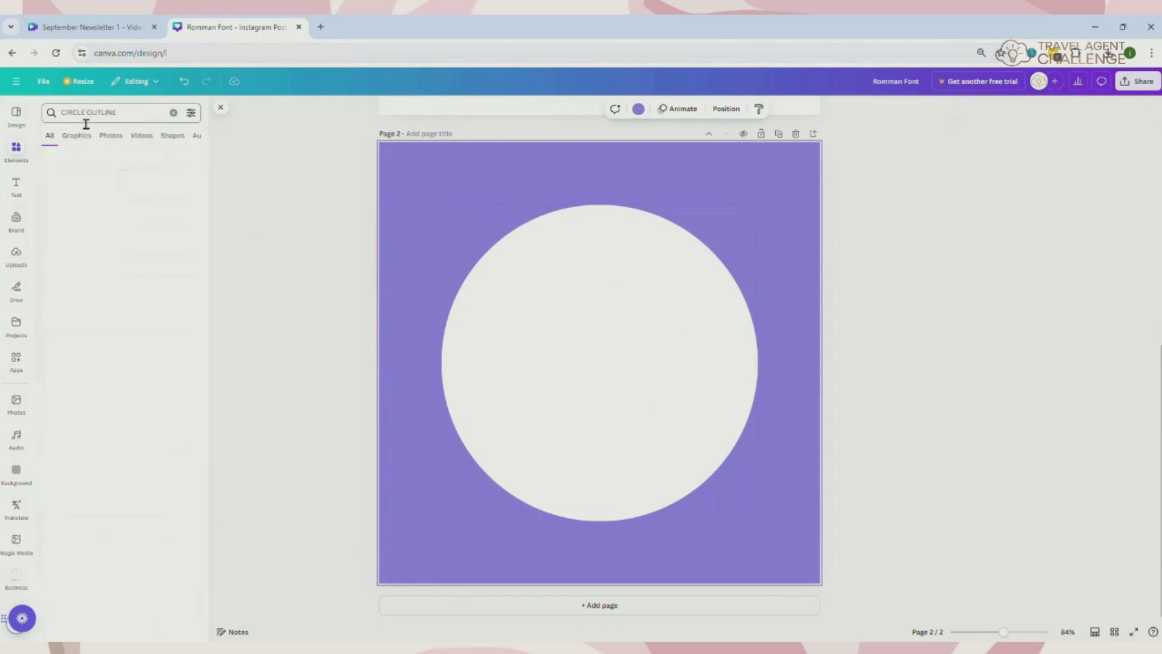
click(78, 137)
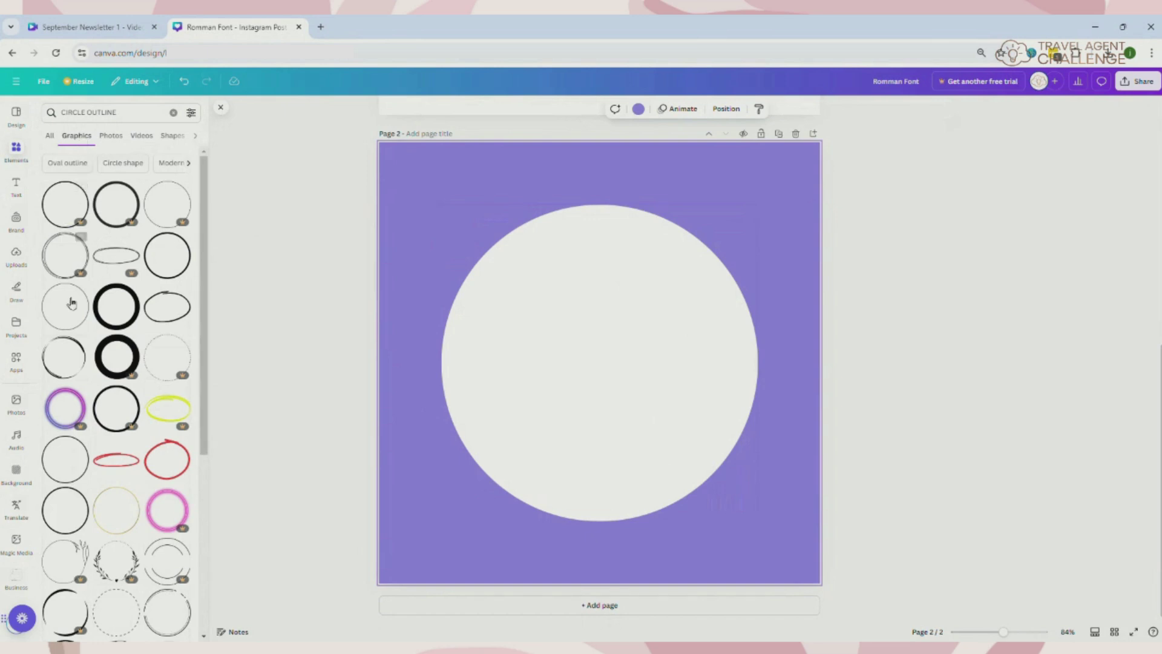
click(72, 314)
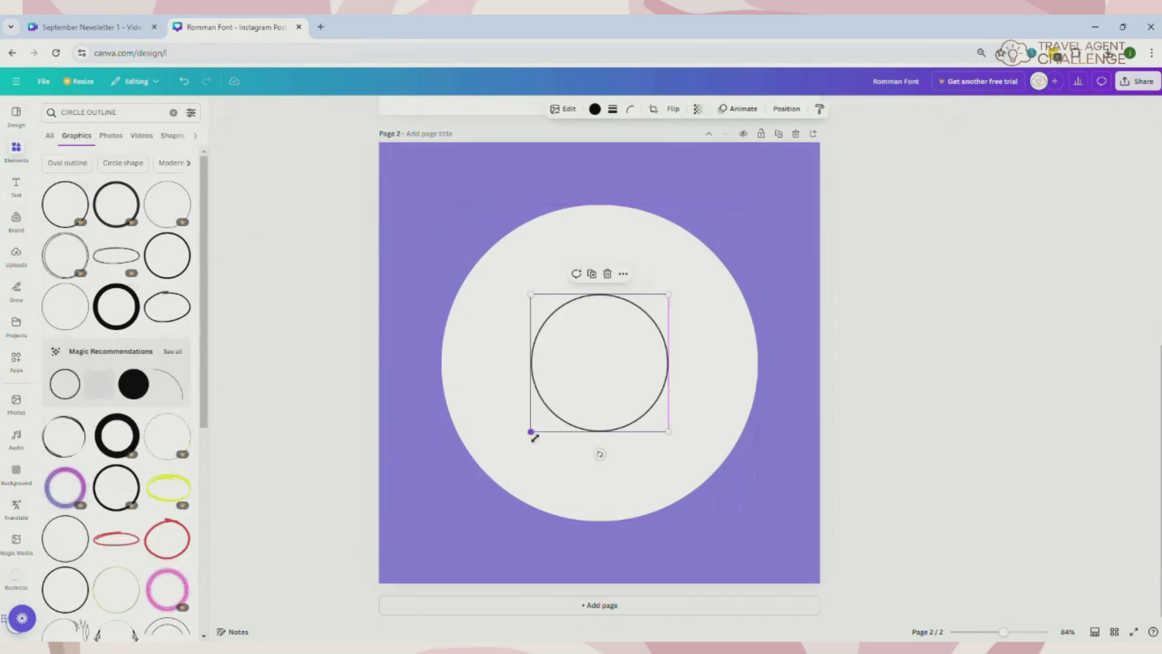
Enlarge the circle outline and centre it just inside the white circle's edge, leaving an even white margin
drag(529, 436, 480, 481)
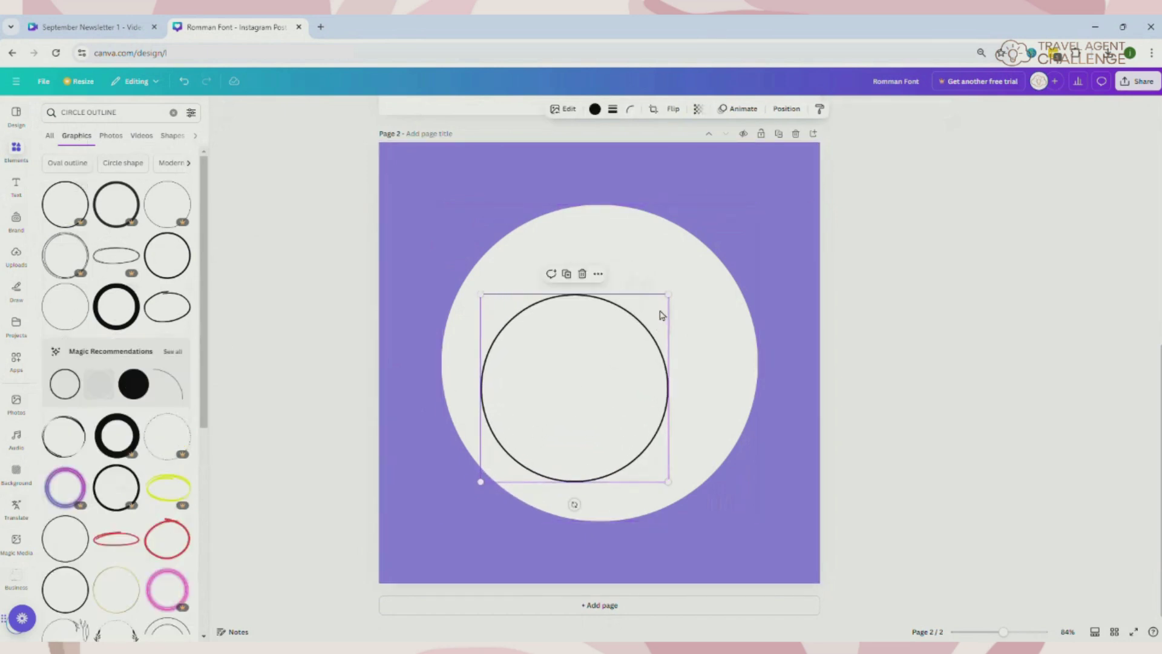
drag(674, 303, 728, 235)
drag(481, 482, 465, 499)
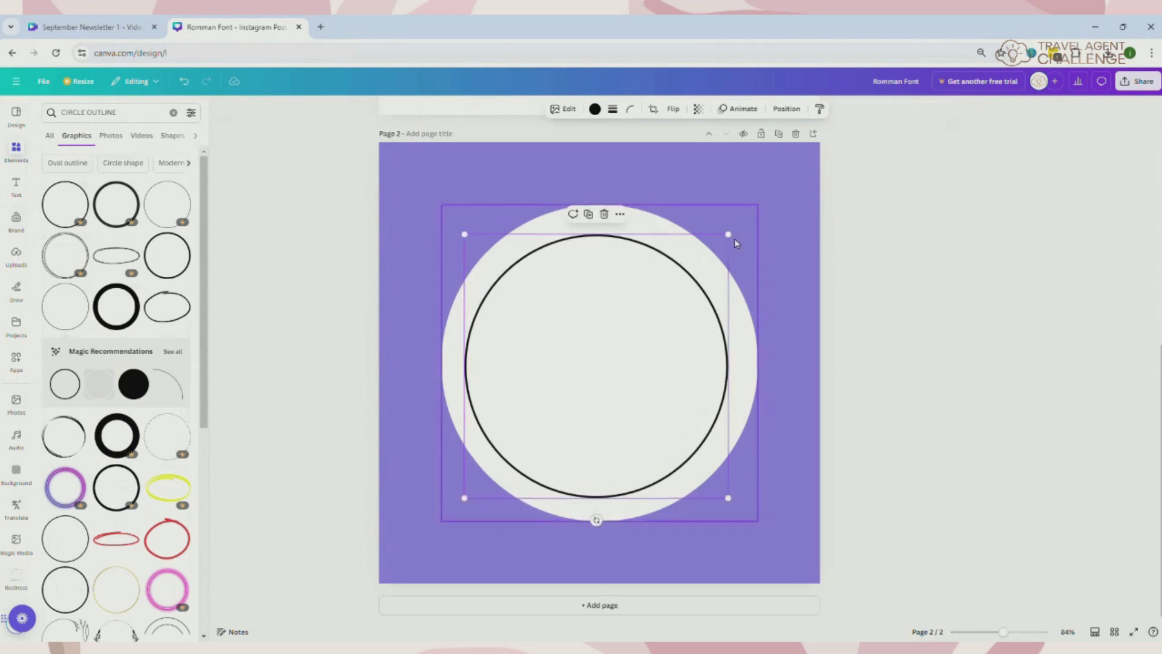
drag(737, 241, 742, 235)
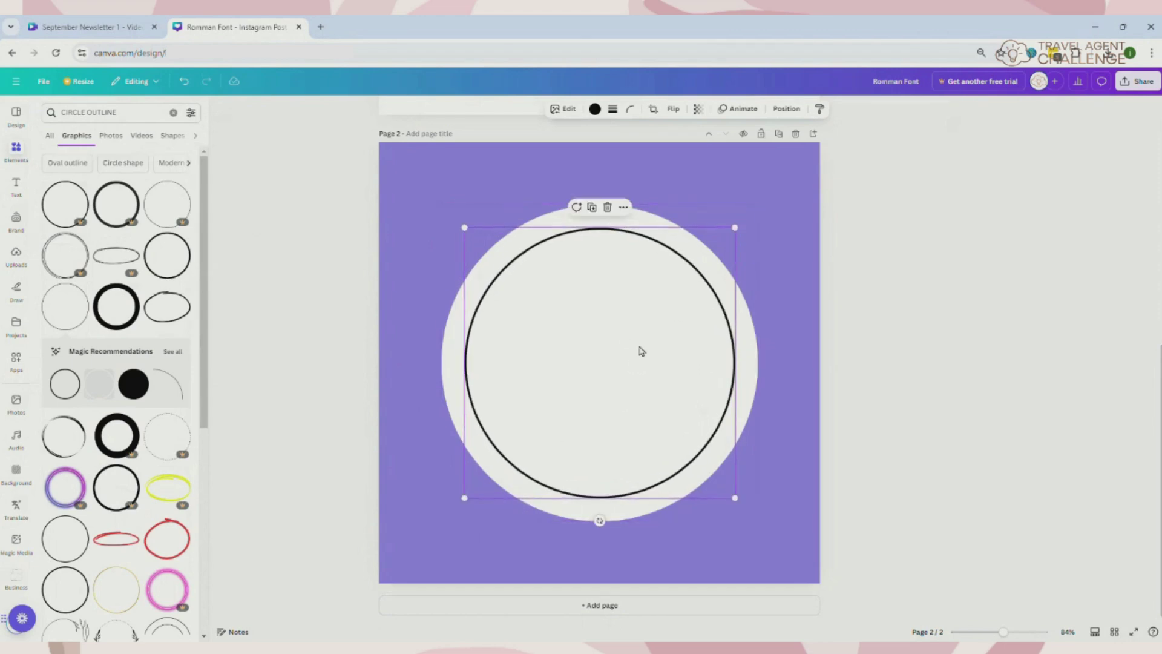
click(766, 362)
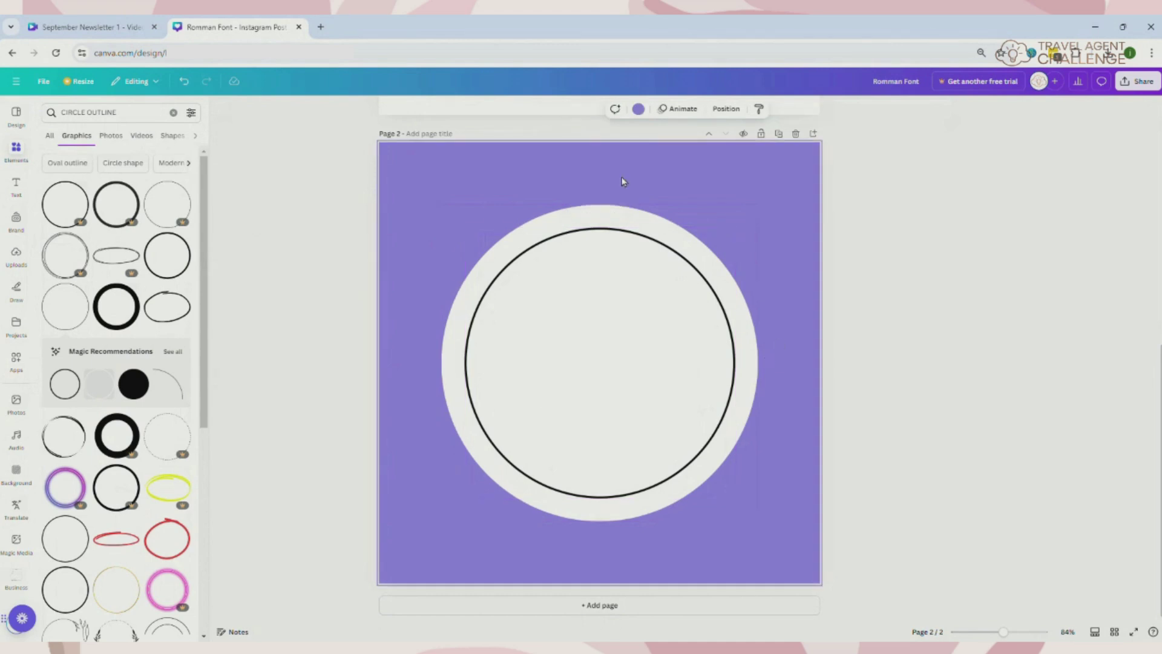
click(224, 109)
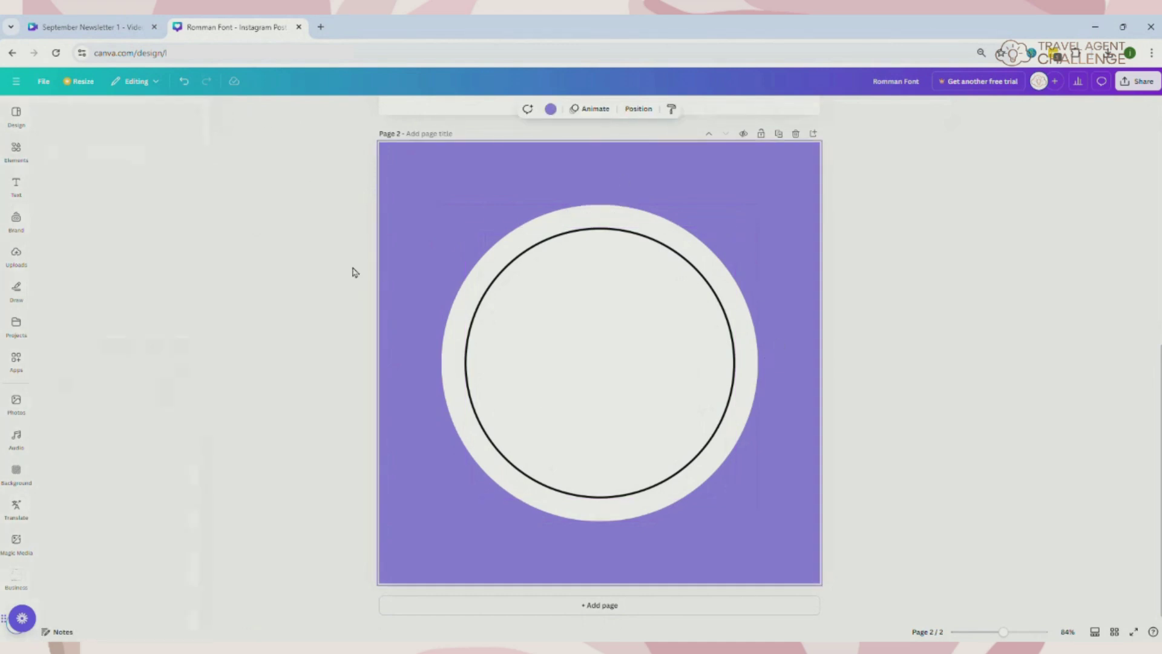
Add a text box in the middle of the circle and enter the sample full name
click(16, 186)
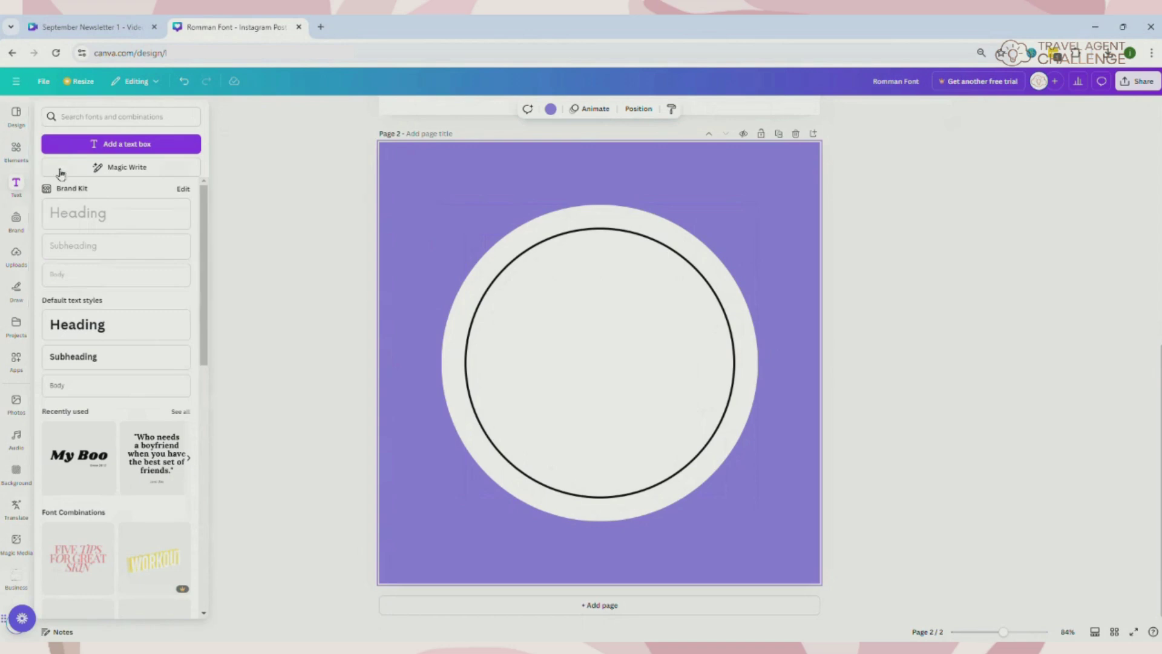
click(126, 146)
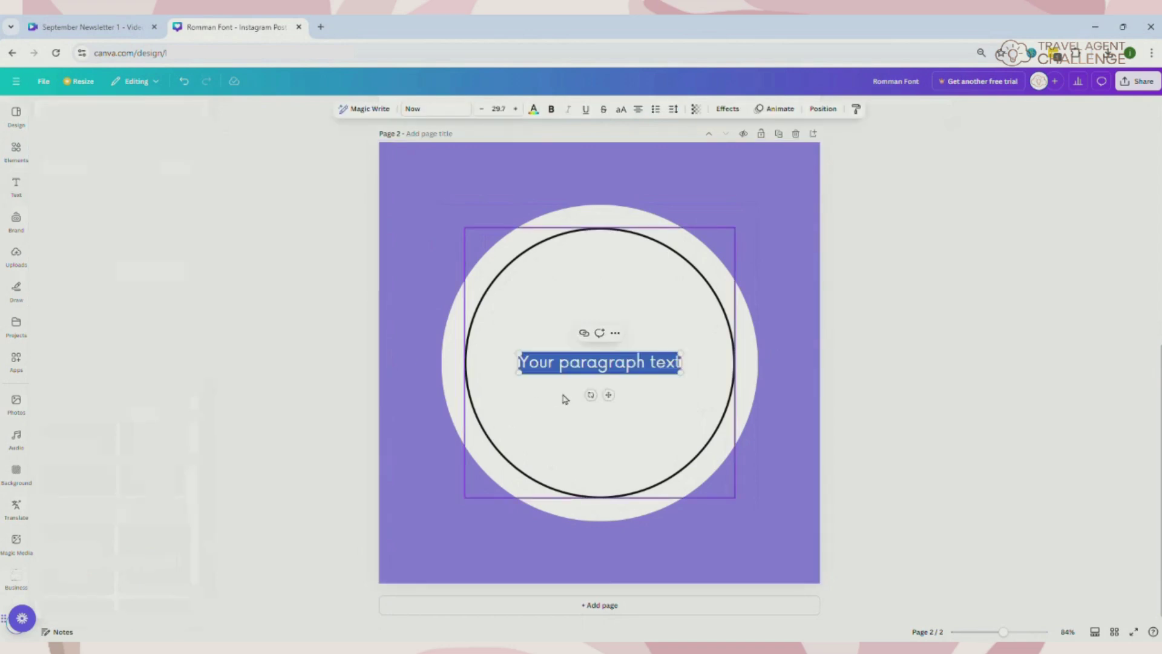
text(Emily )
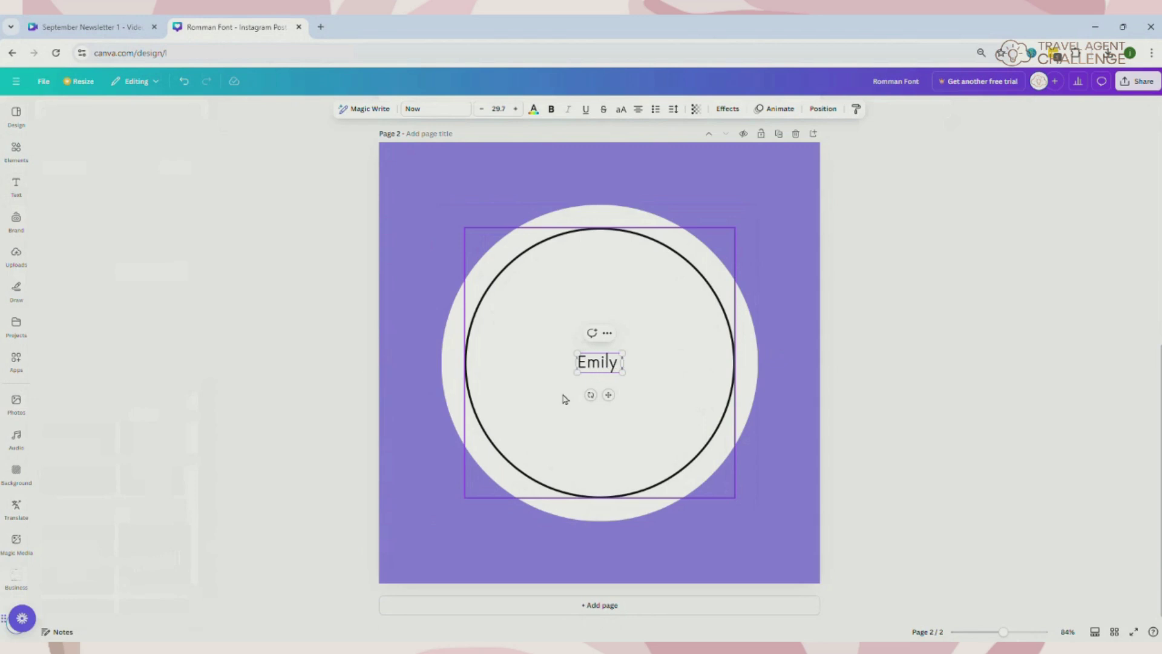
text(Exampe)
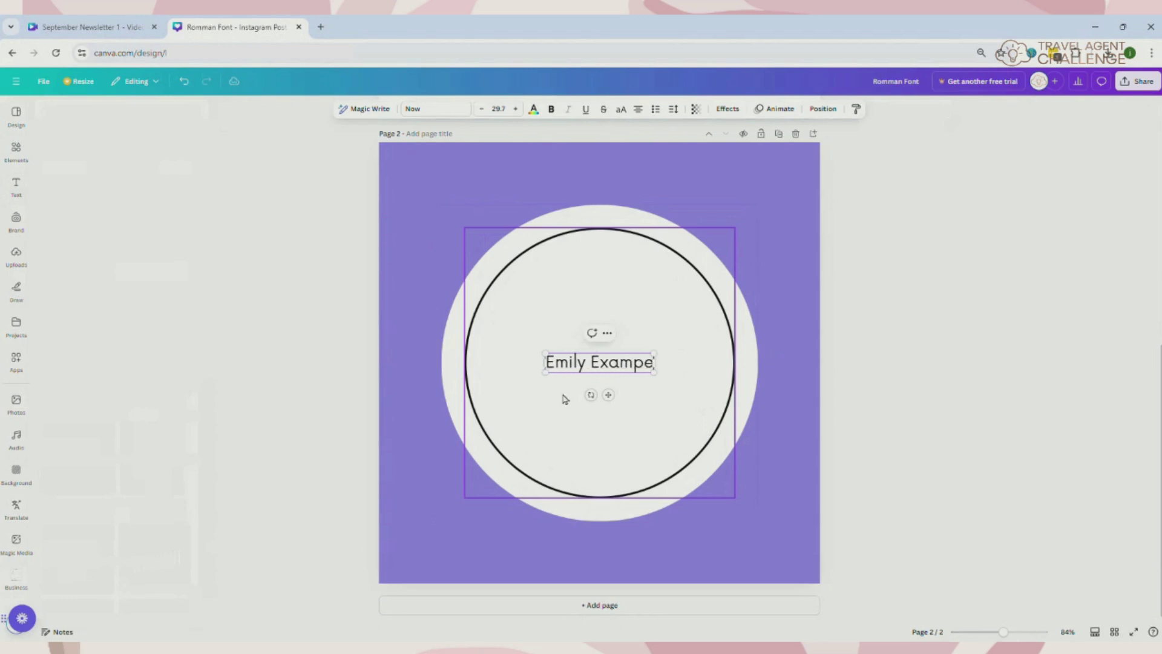
key(BackSpace)
text(le)
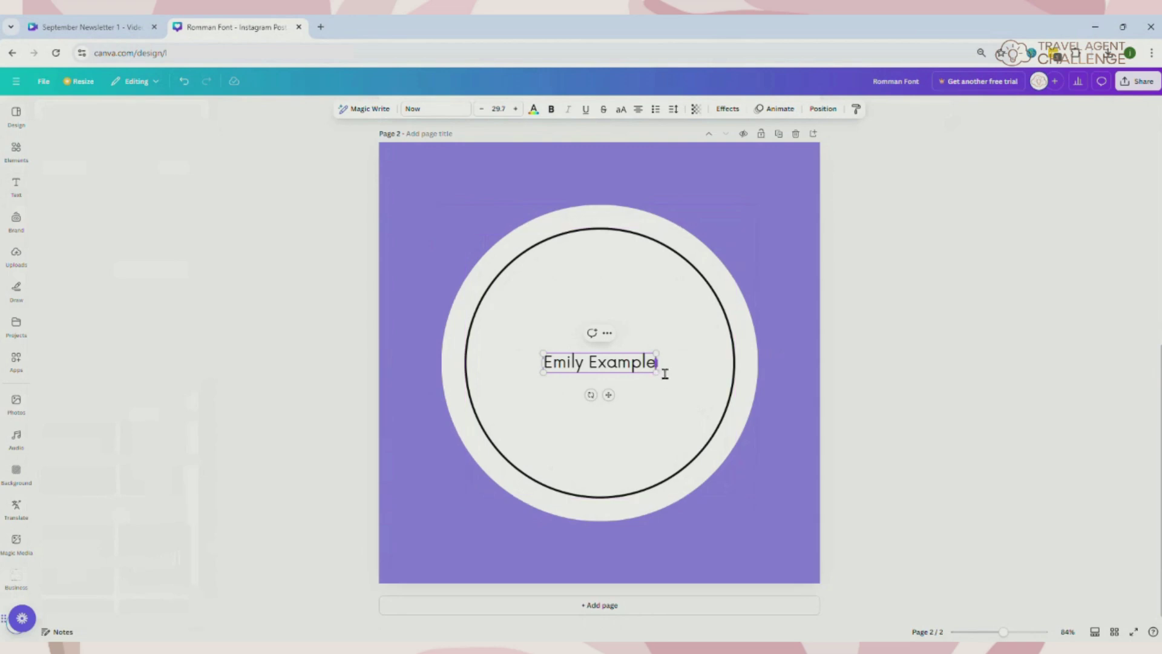
Narrow the name's text box so it wraps onto two lines, then scale the text up to about size 69.4
drag(657, 363, 653, 371)
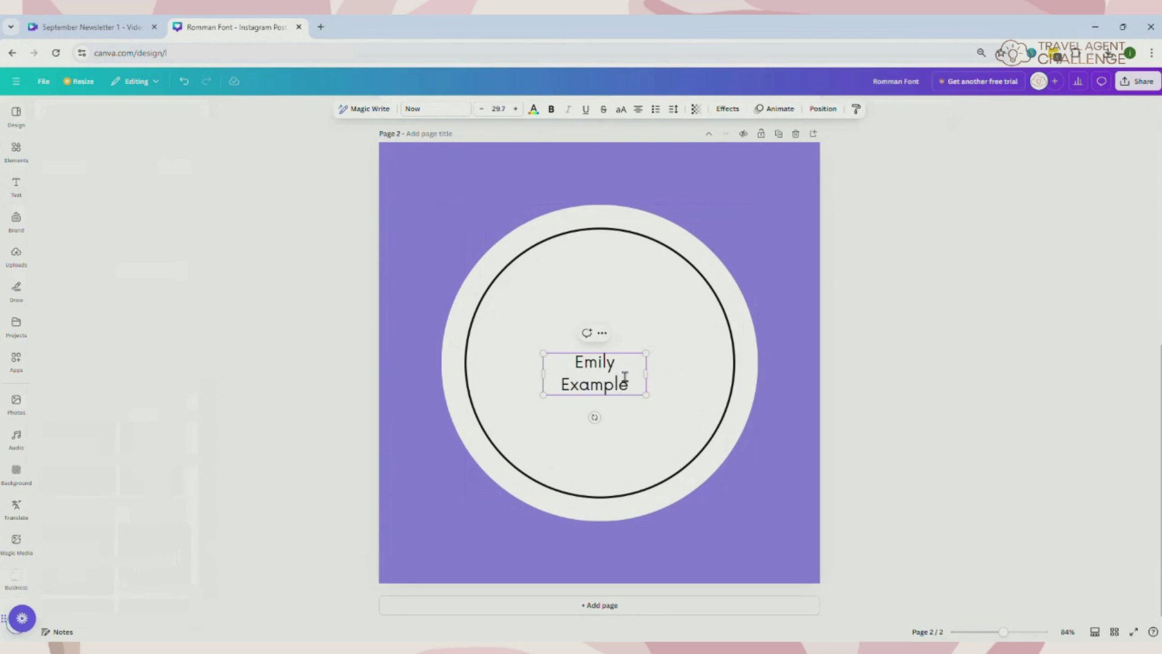
drag(653, 361, 710, 328)
drag(543, 395, 470, 425)
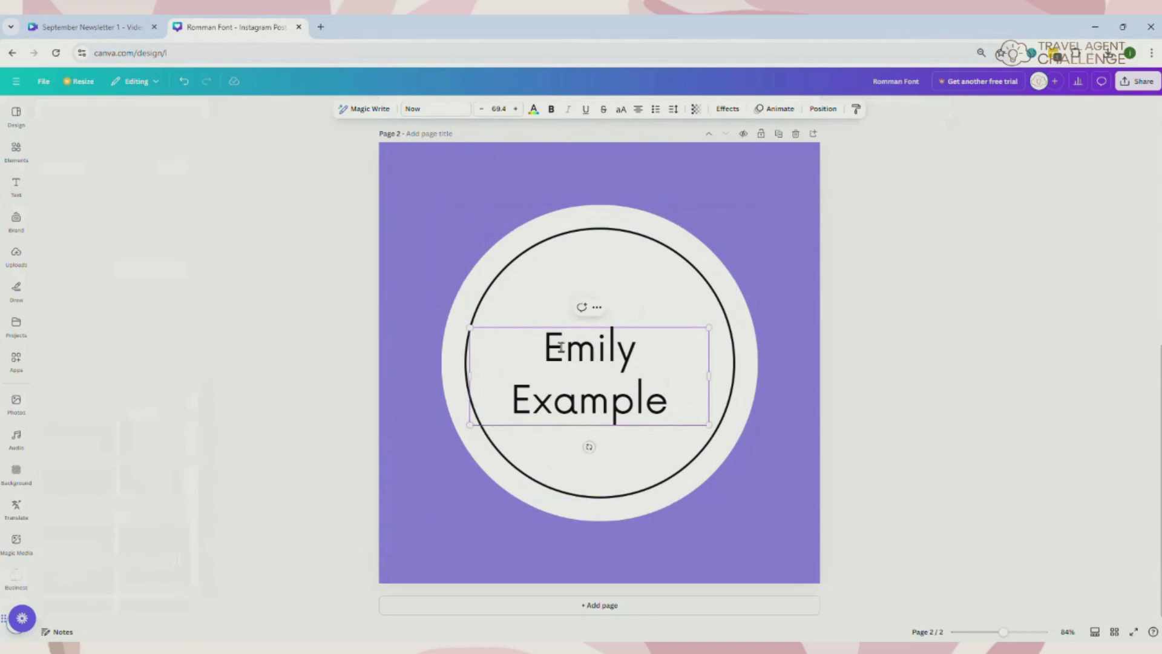
Set the name's font to Romman and enlarge it to about size 123 so it spans the inside of the outline
click(439, 110)
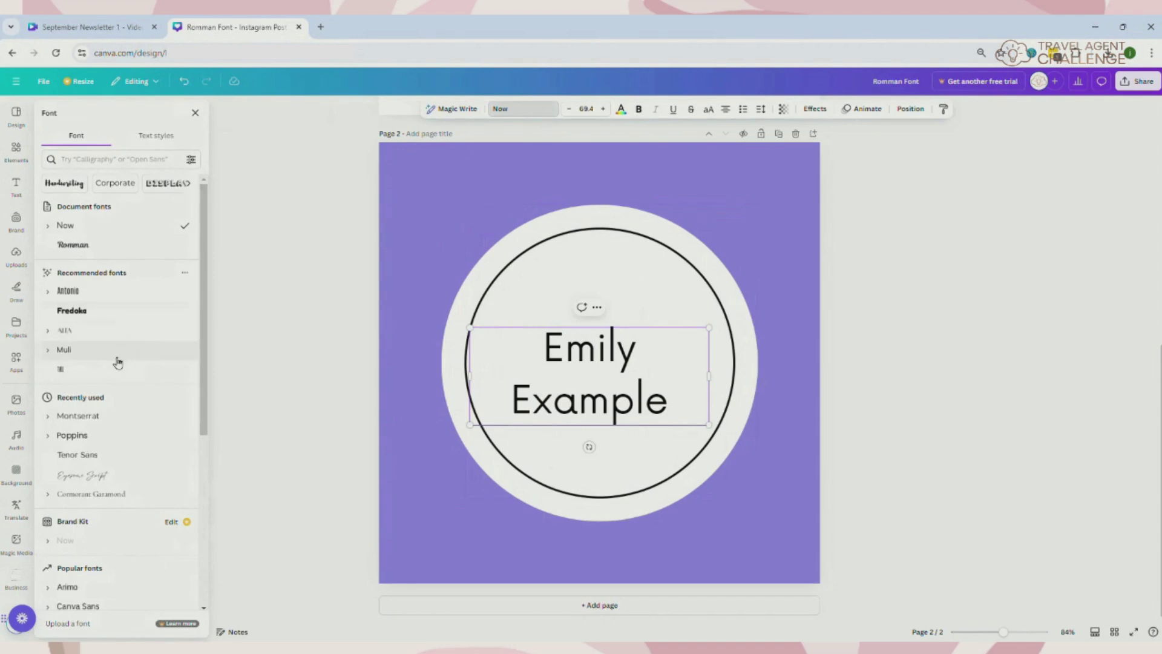
click(71, 245)
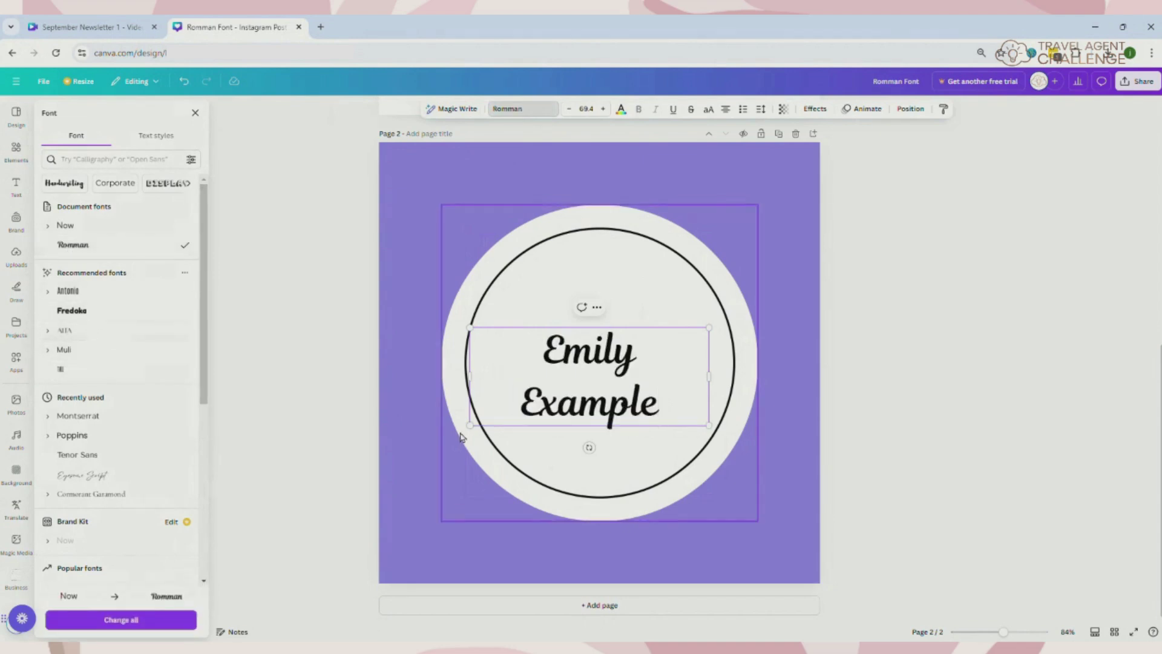
drag(712, 330, 780, 299)
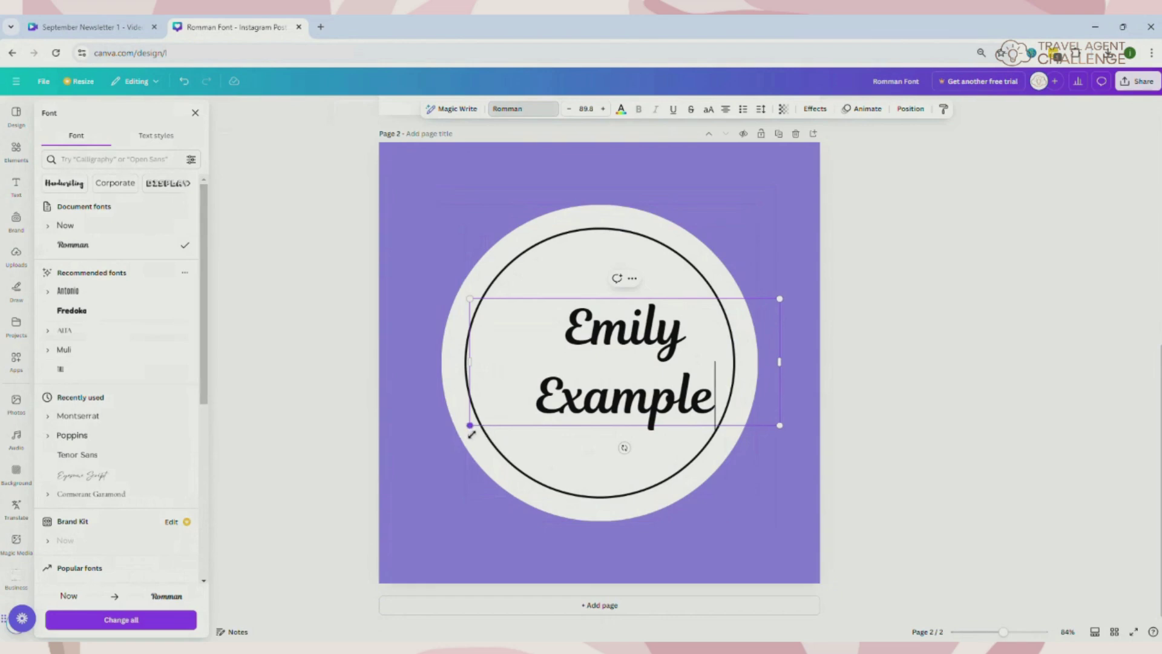
drag(471, 434, 387, 459)
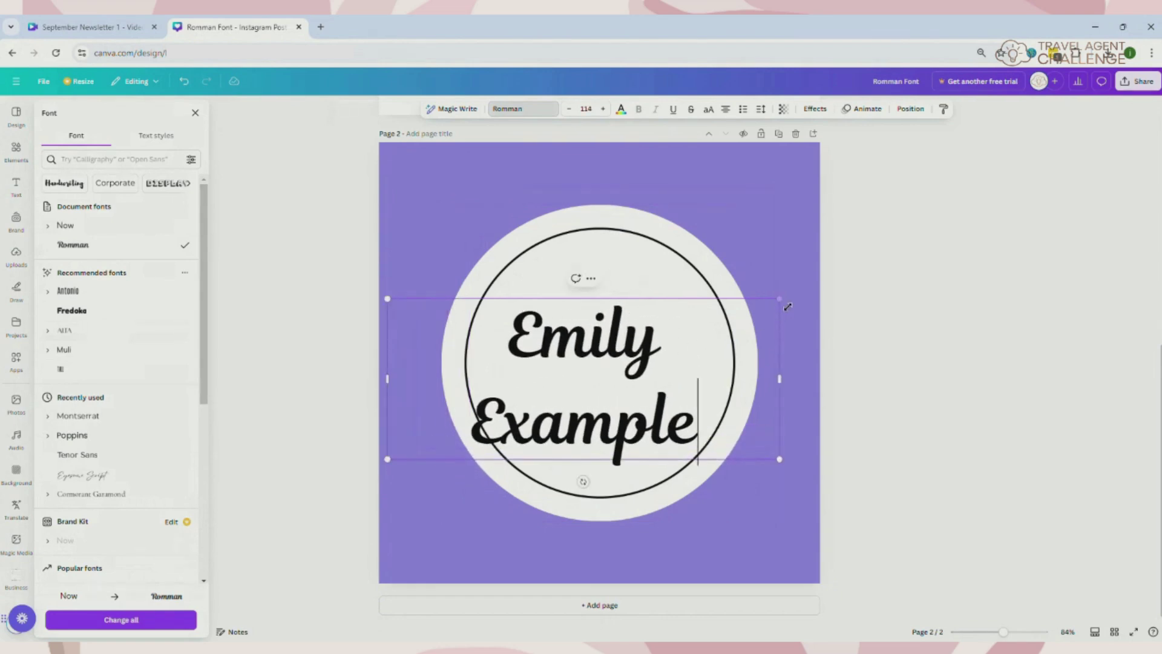
drag(781, 300, 812, 286)
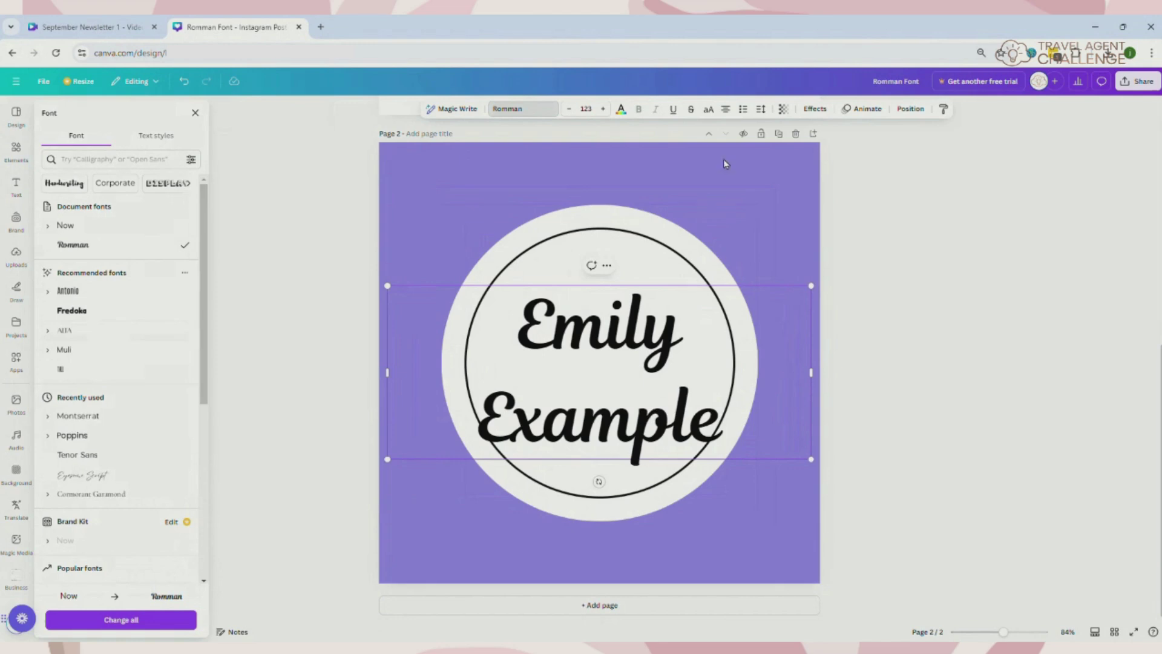
Set the line spacing of the two-line name to 1 and deselect the text
click(763, 111)
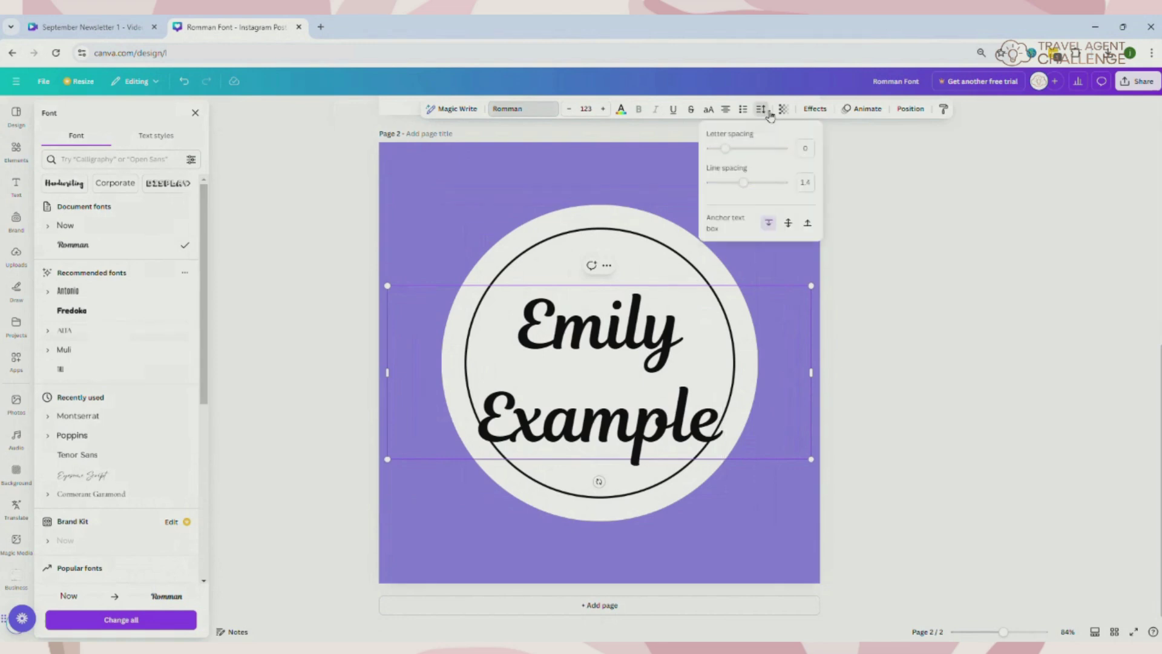
click(816, 184)
text(1)
key(Return)
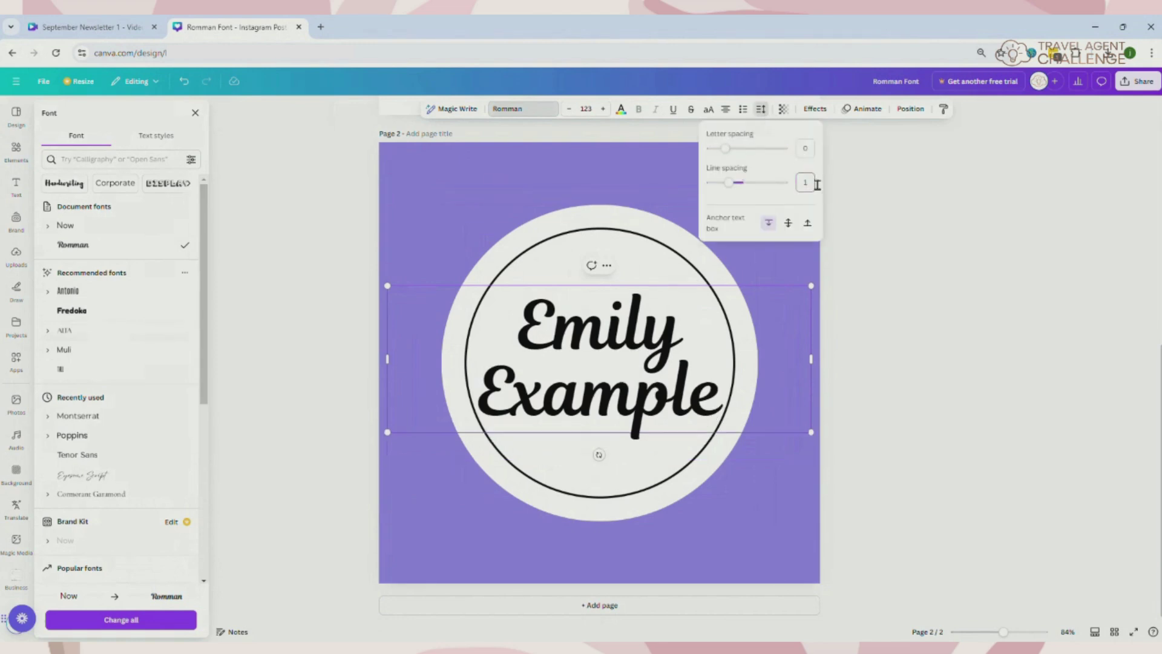
click(762, 489)
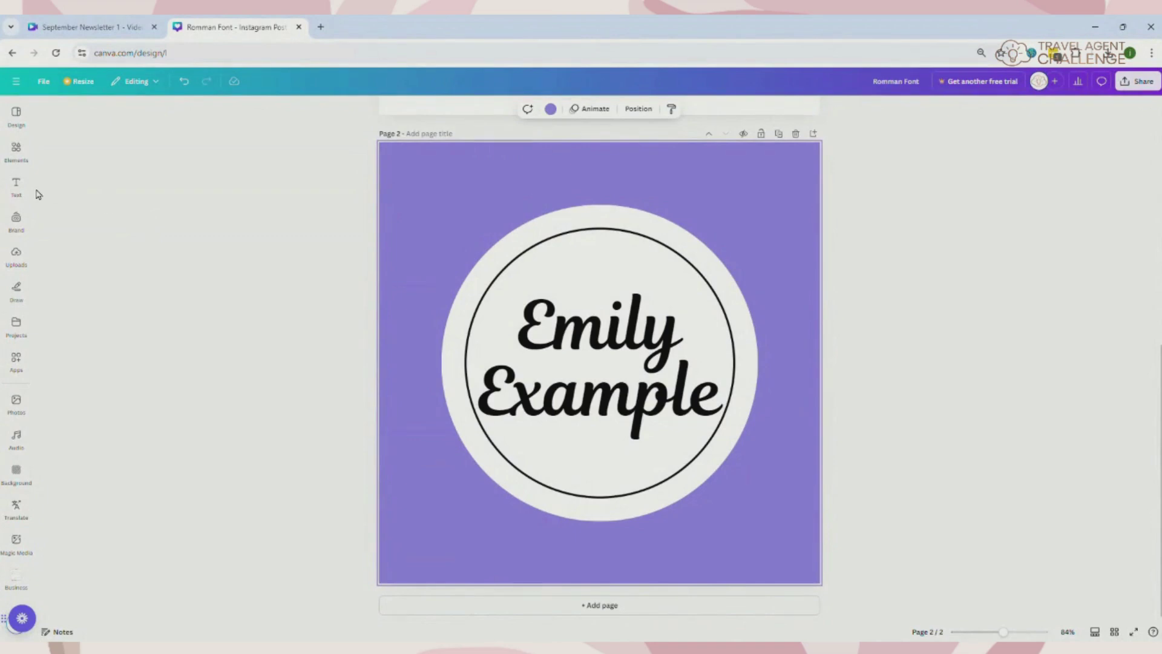
Add a text box reading "TRAVEL WITH" inside the outline, above the name
click(17, 186)
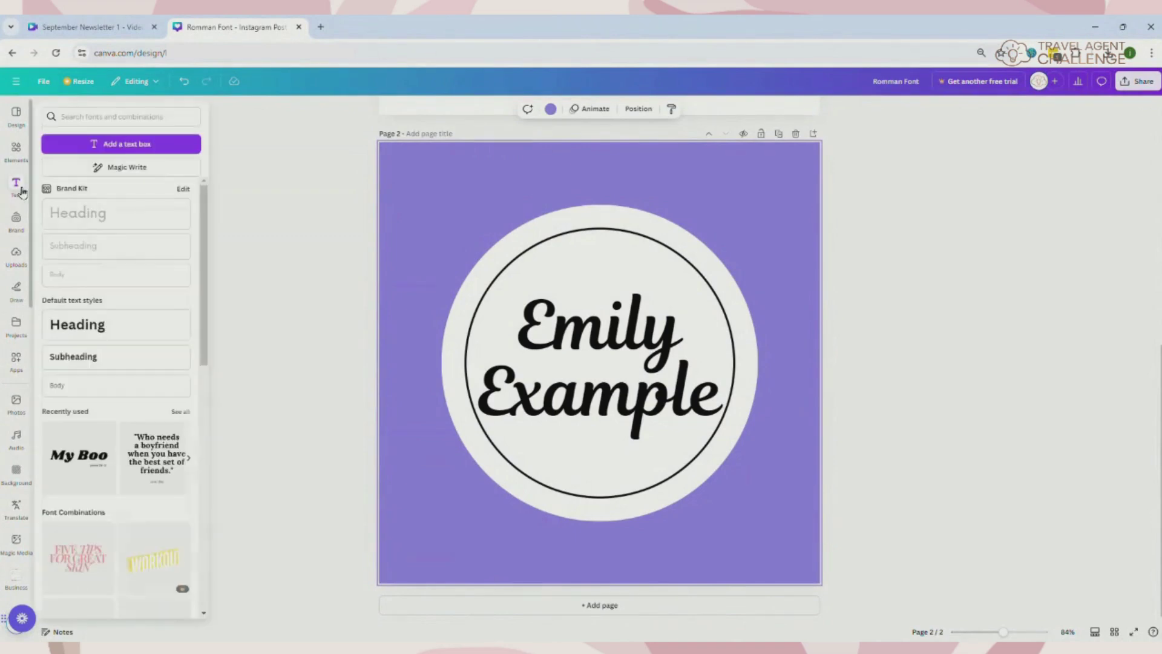
click(142, 149)
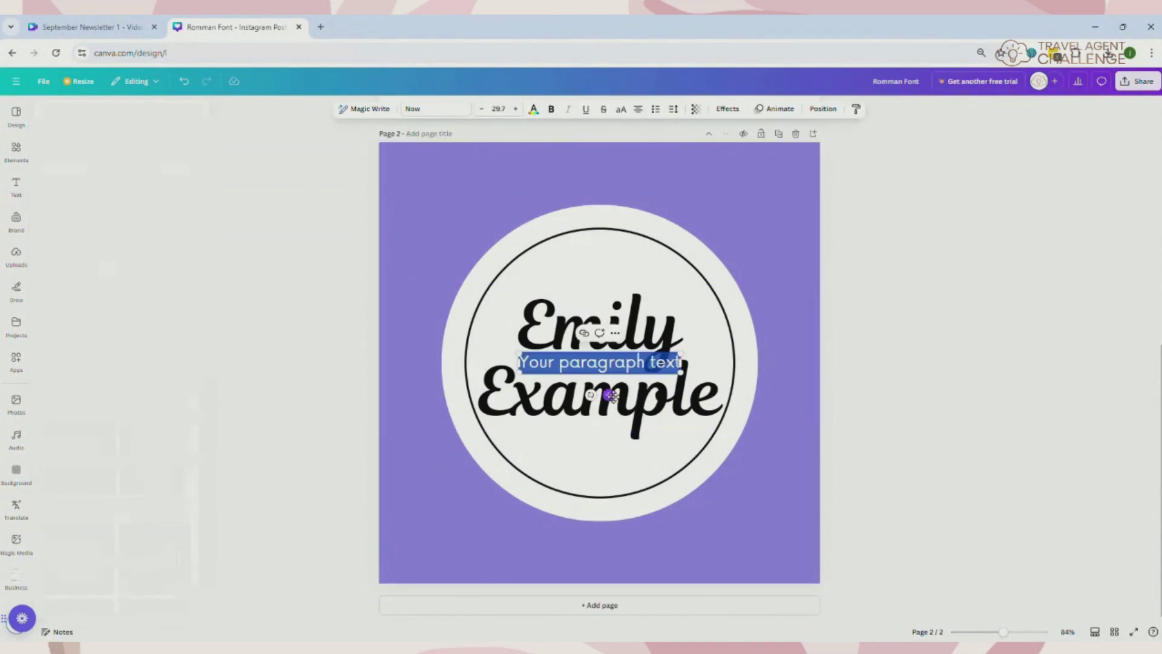
drag(611, 398, 614, 307)
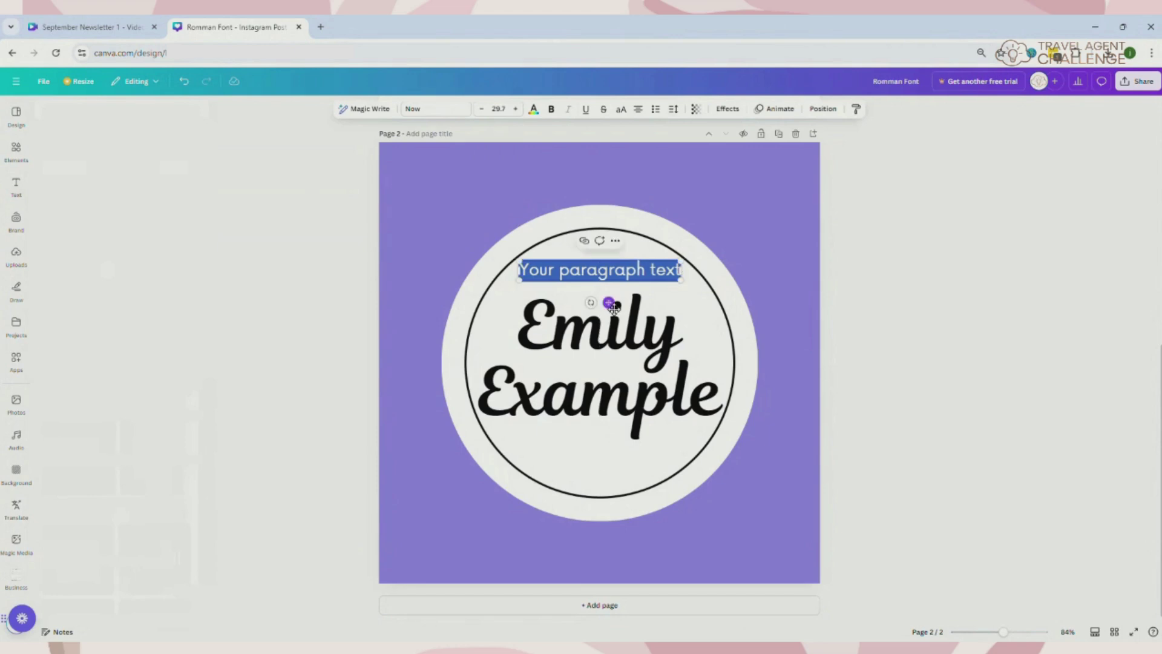
text(TRAVEL)
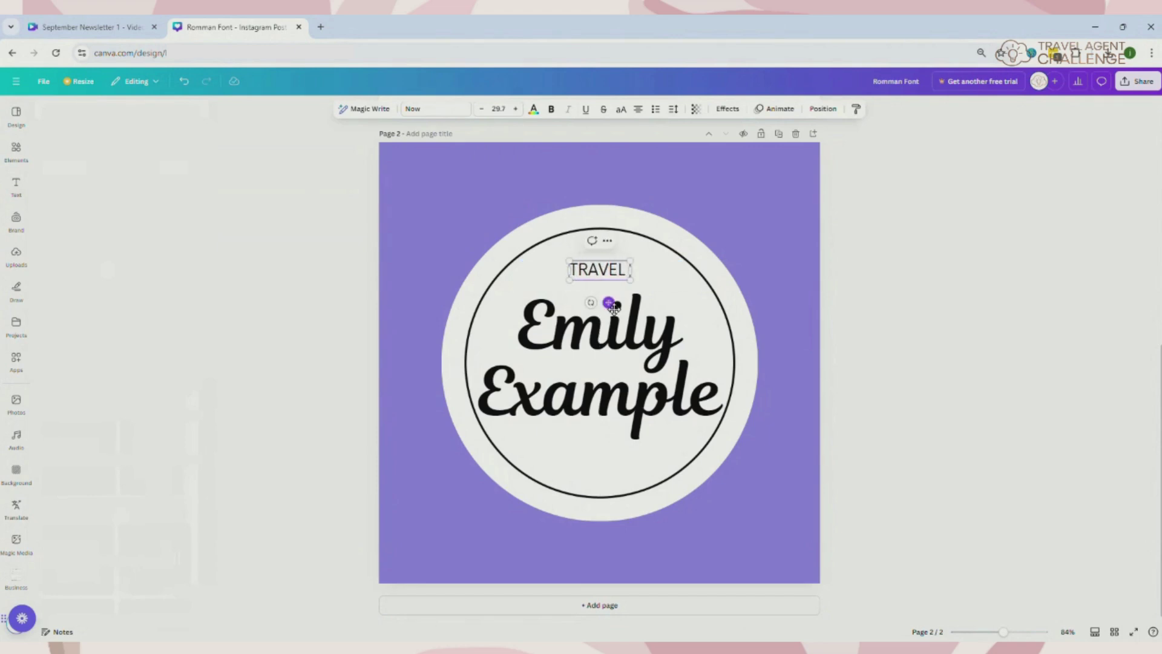
text( WITH)
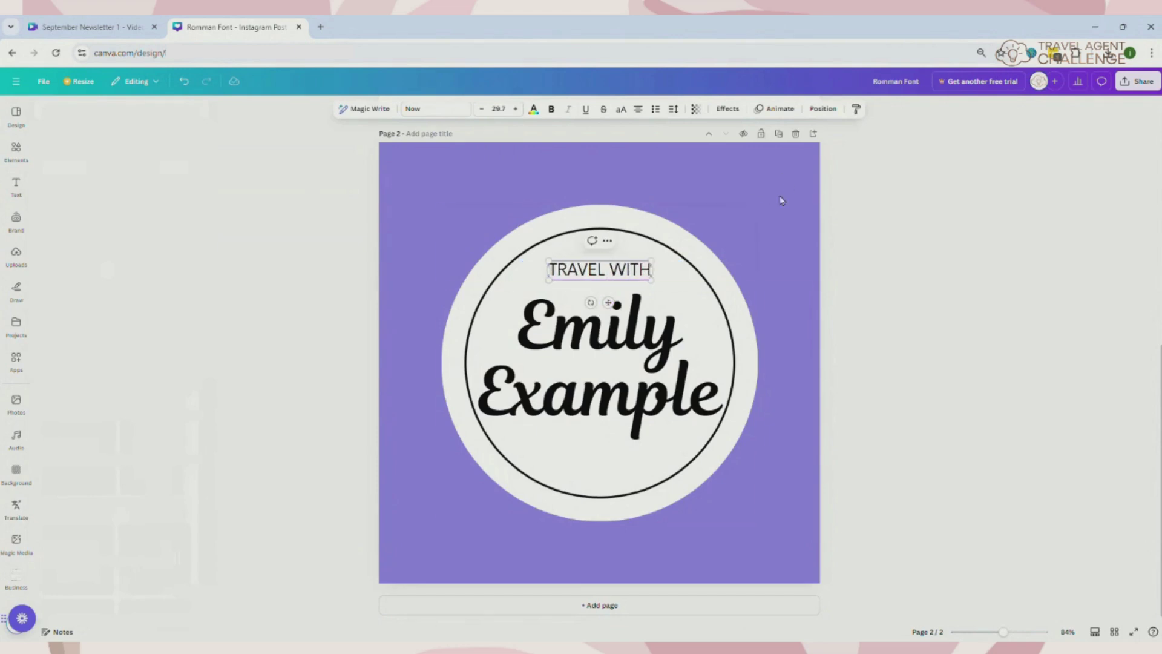
click(776, 198)
Apply the Curve effect to "TRAVEL WITH" with a curve of 42 and move it up close beneath the outline
click(622, 272)
click(728, 109)
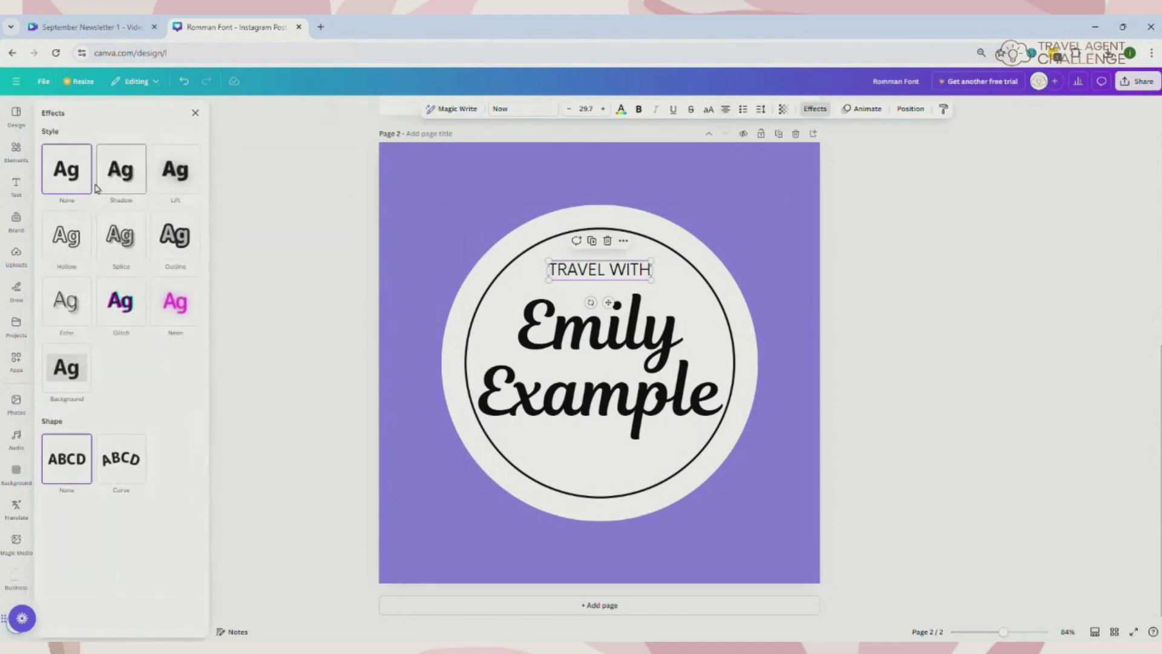
click(132, 472)
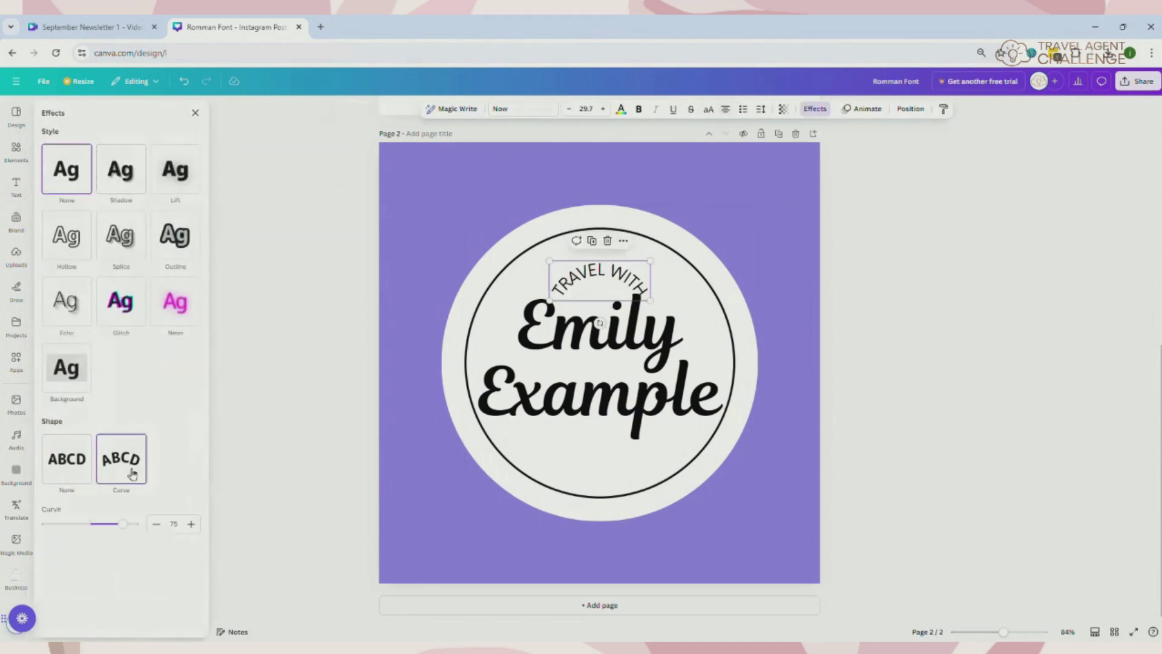
click(124, 525)
drag(125, 531, 113, 535)
drag(609, 277, 609, 259)
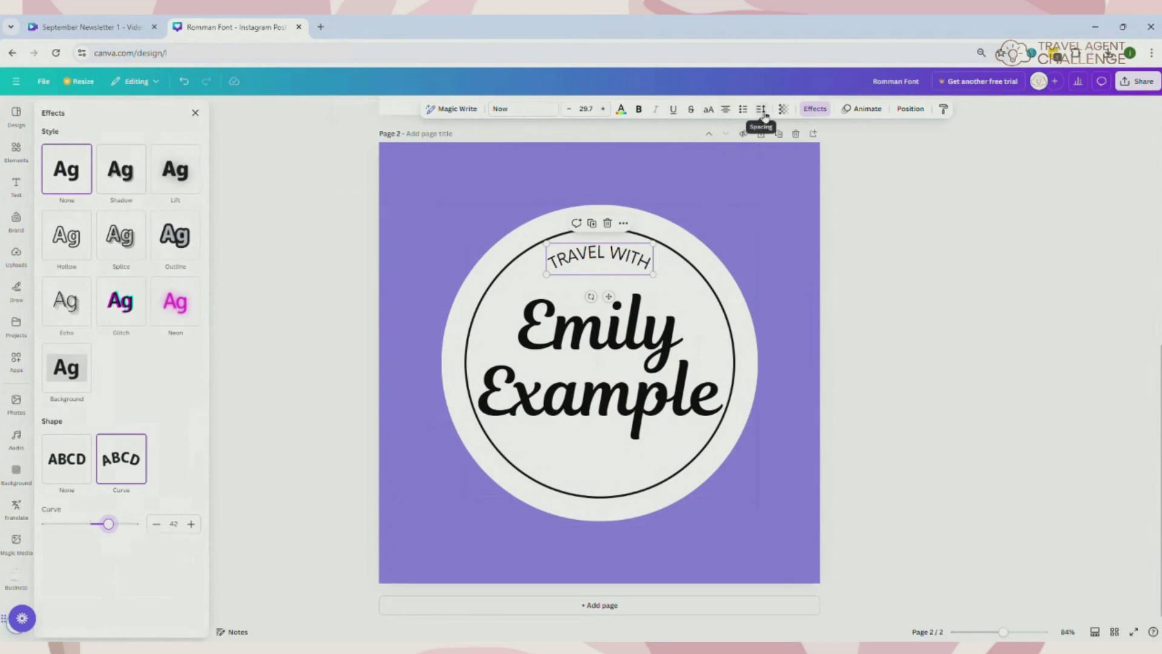
Widen the letter spacing of "TRAVEL WITH" to about 188 and increase its font size to 31.7
click(763, 111)
drag(730, 154, 744, 156)
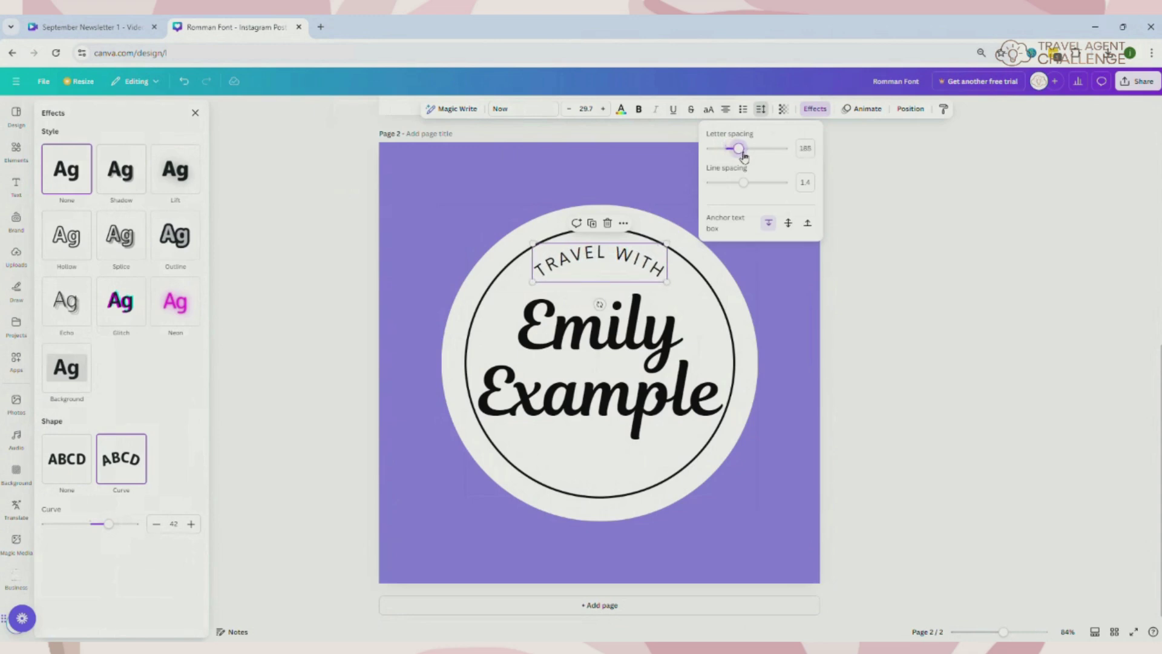
click(784, 283)
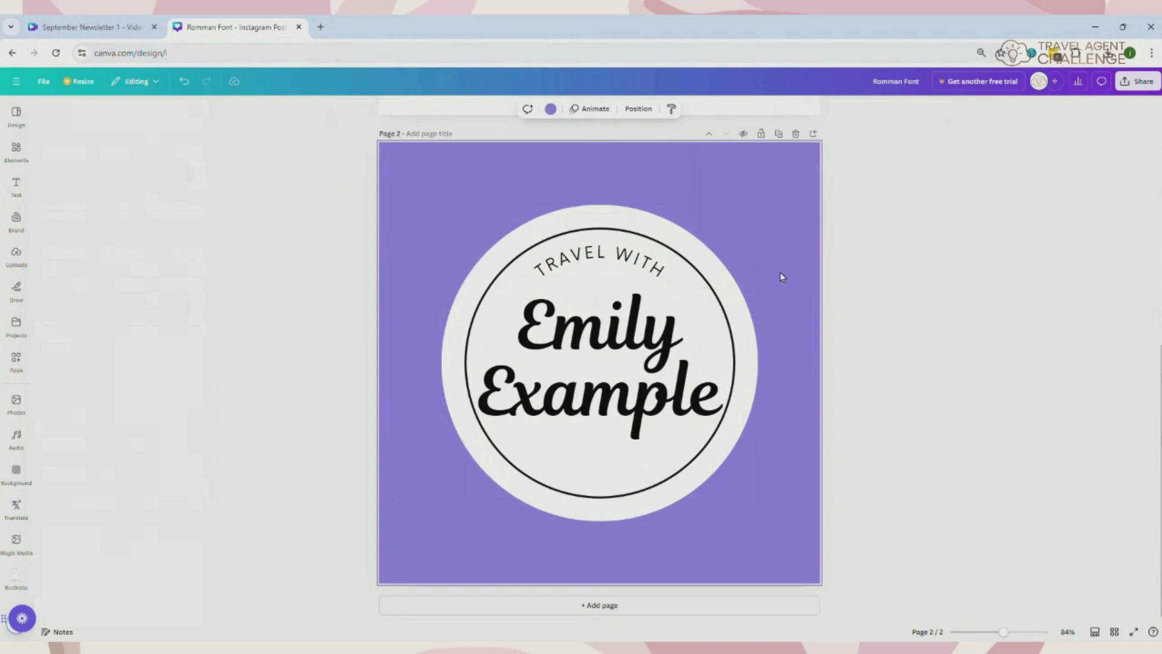
click(592, 271)
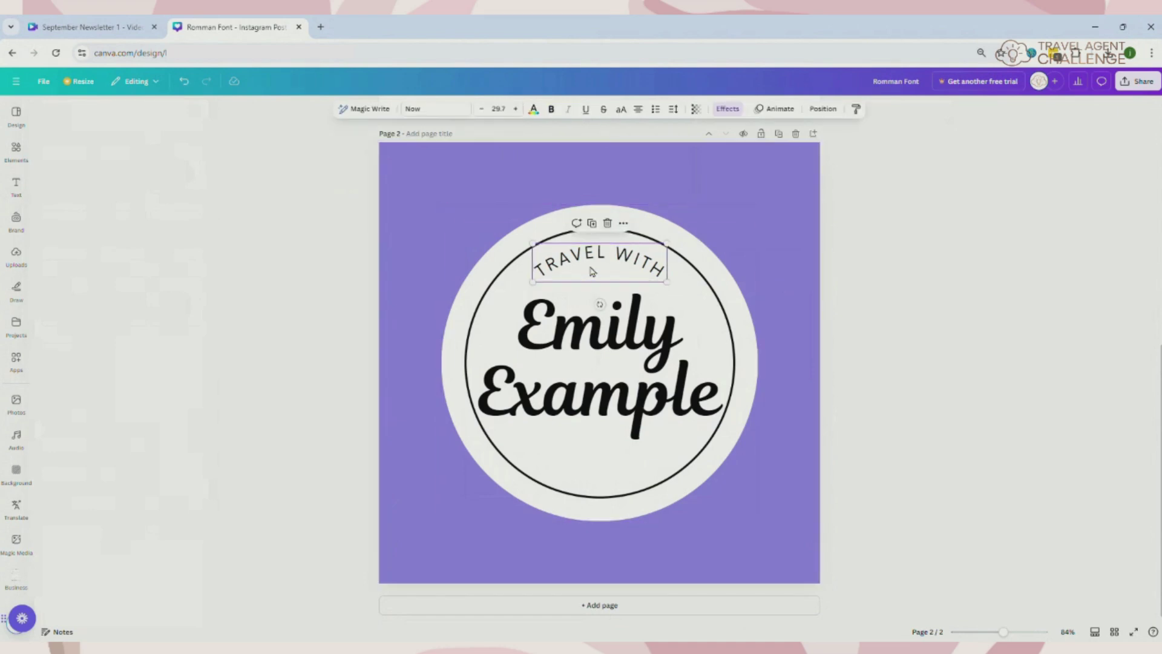
click(515, 109)
click(515, 109)
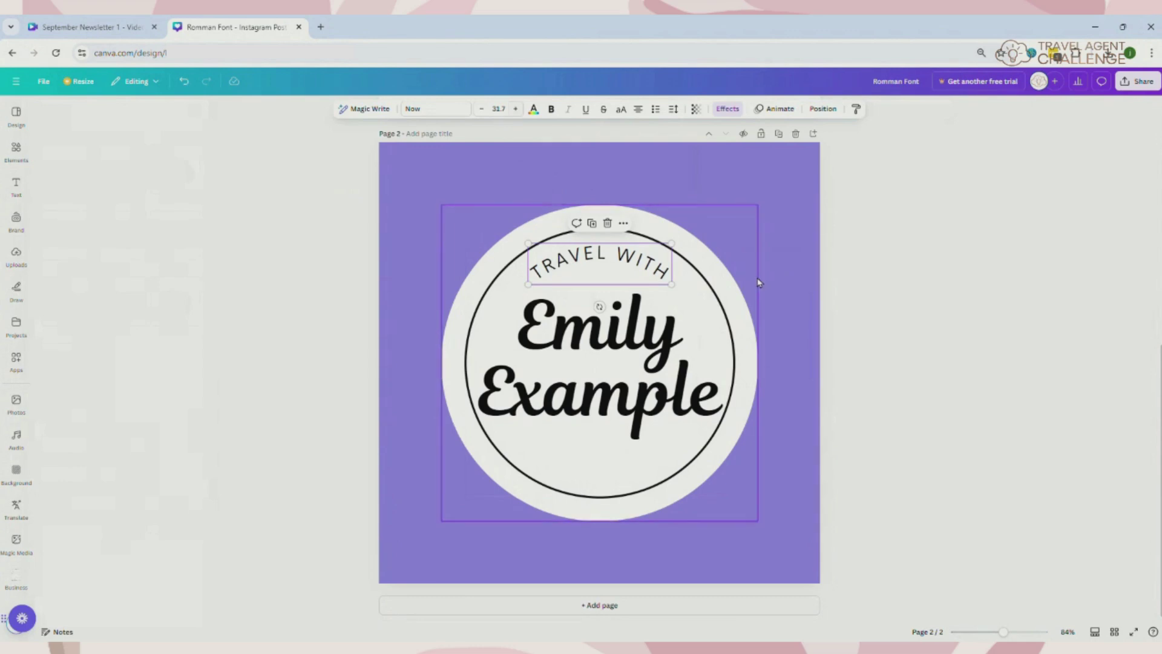
click(762, 280)
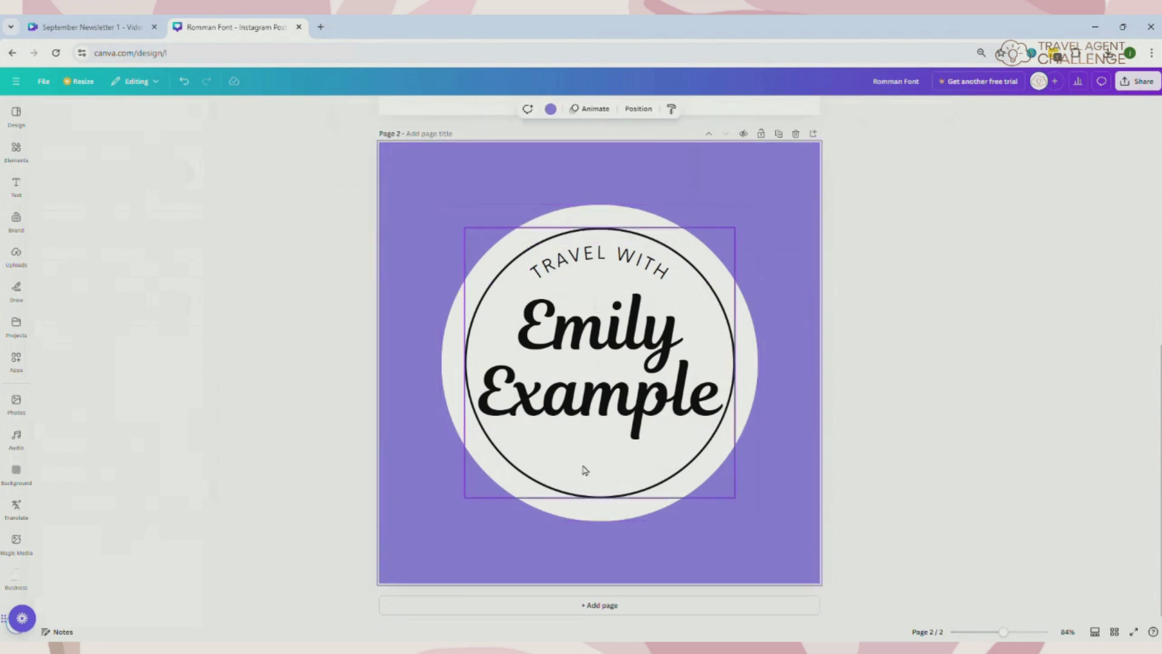
Add a text box reading "VACATION PLANNER" below the name and narrow it so the words wrap onto two lines
click(16, 186)
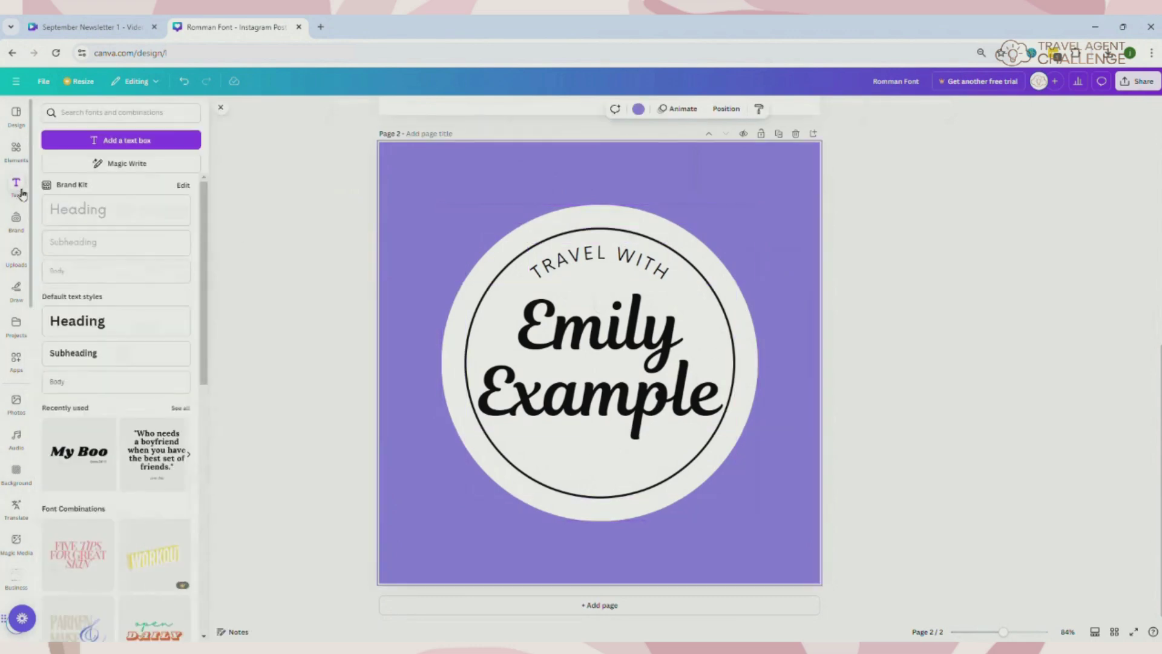
click(88, 141)
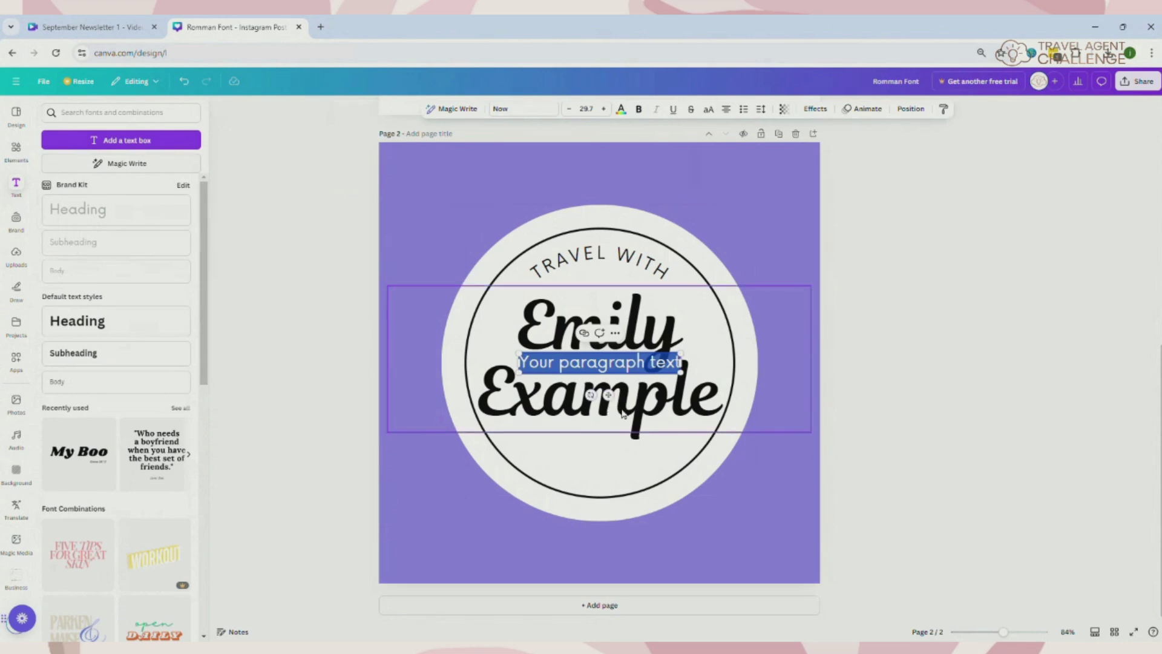
text(VACATION PL)
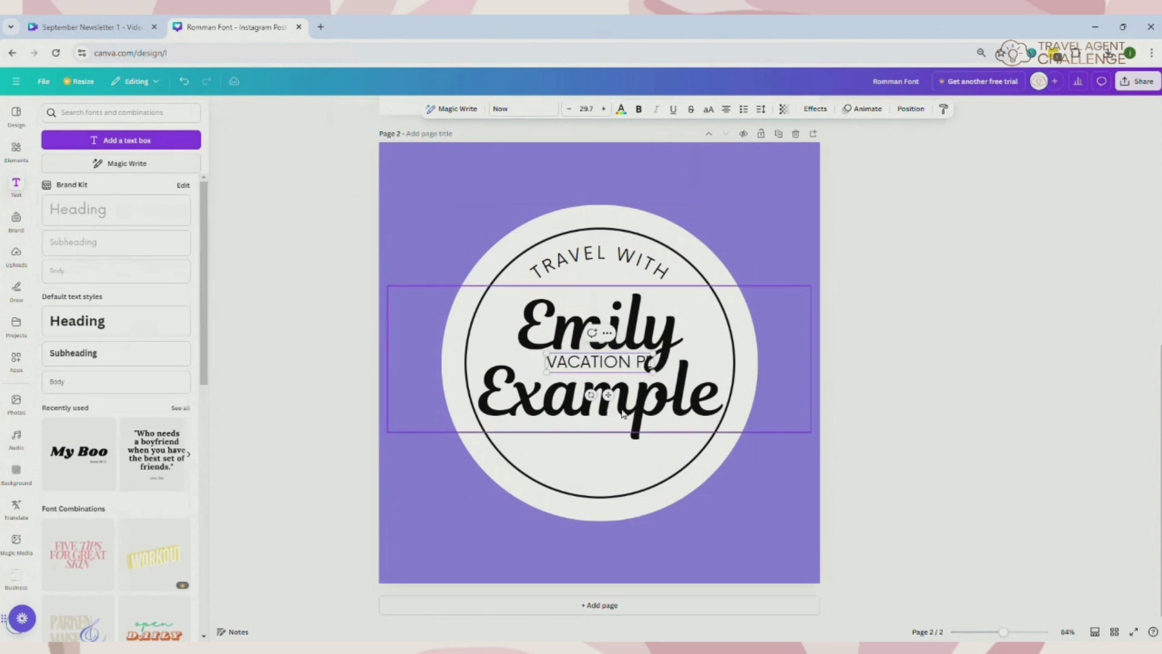
text(ANNER)
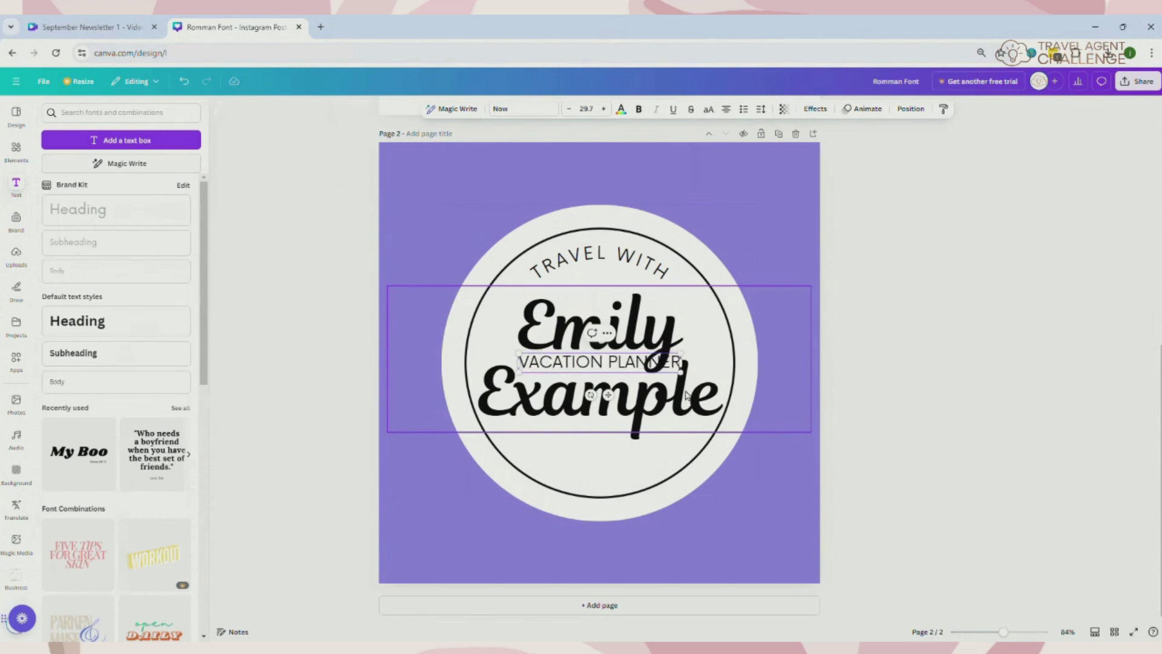
drag(608, 395, 607, 492)
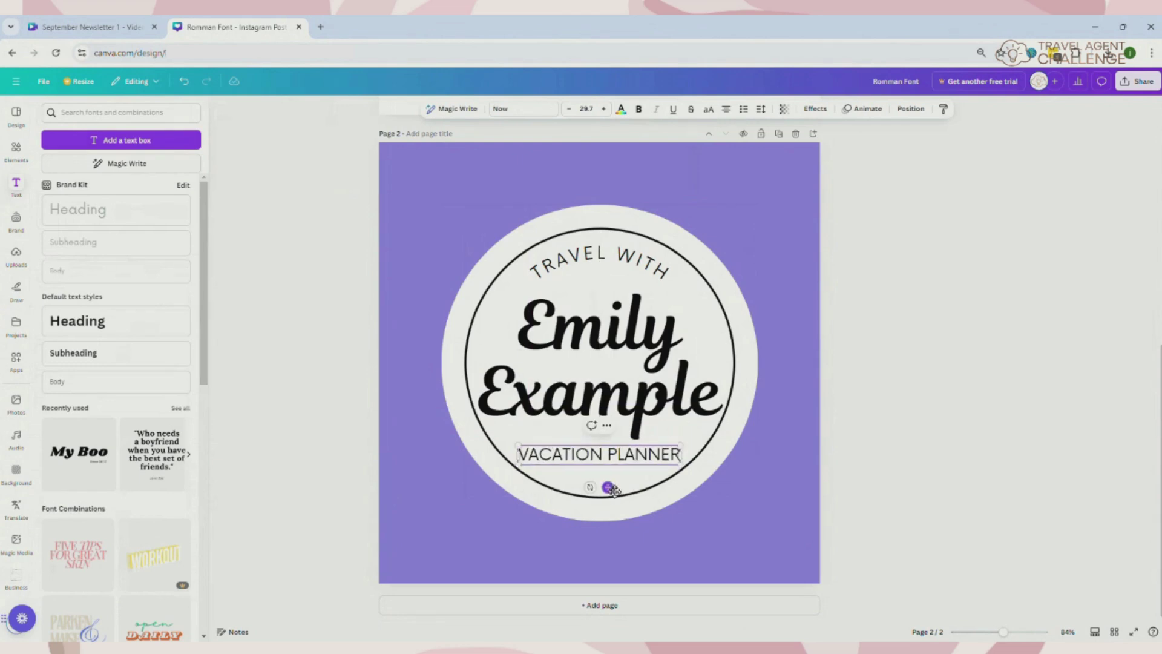
drag(682, 455, 661, 466)
Set the line spacing of "VACATION PLANNER" to 1 and centre the text horizontally beneath the name
click(607, 477)
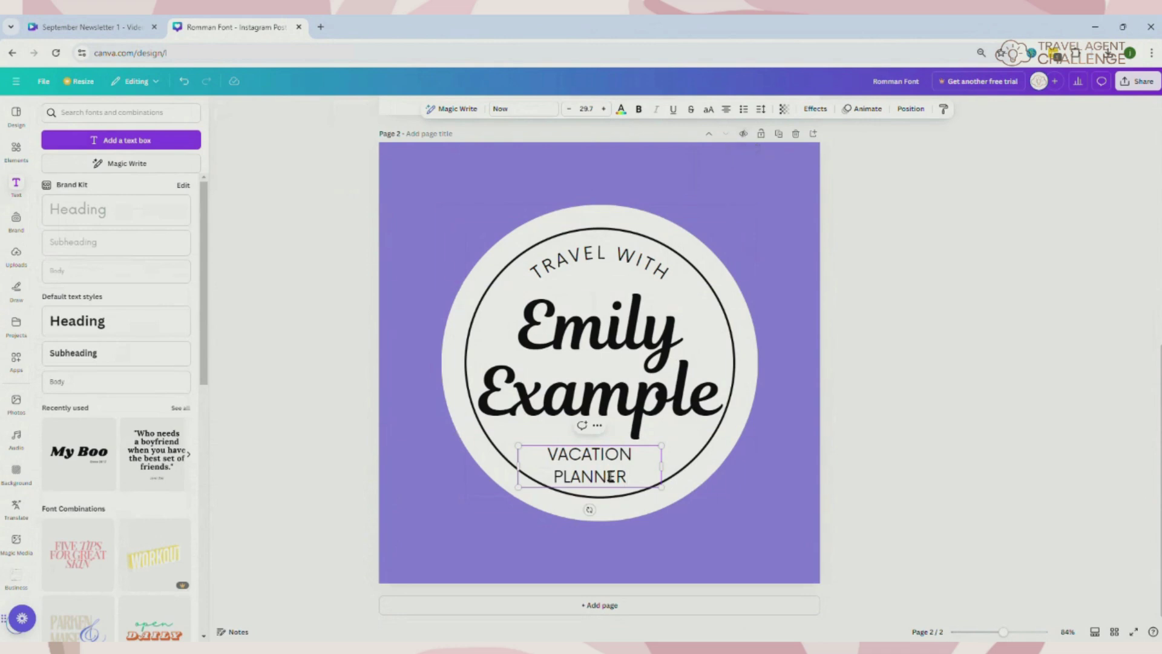
click(761, 109)
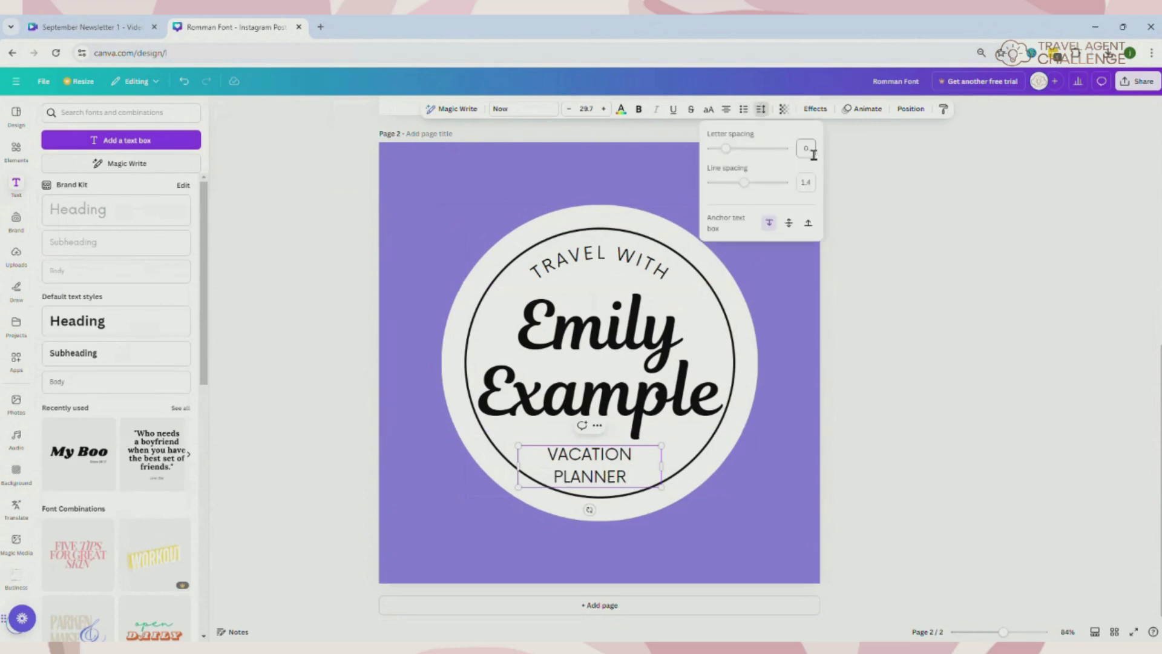
click(818, 184)
text(1)
key(Return)
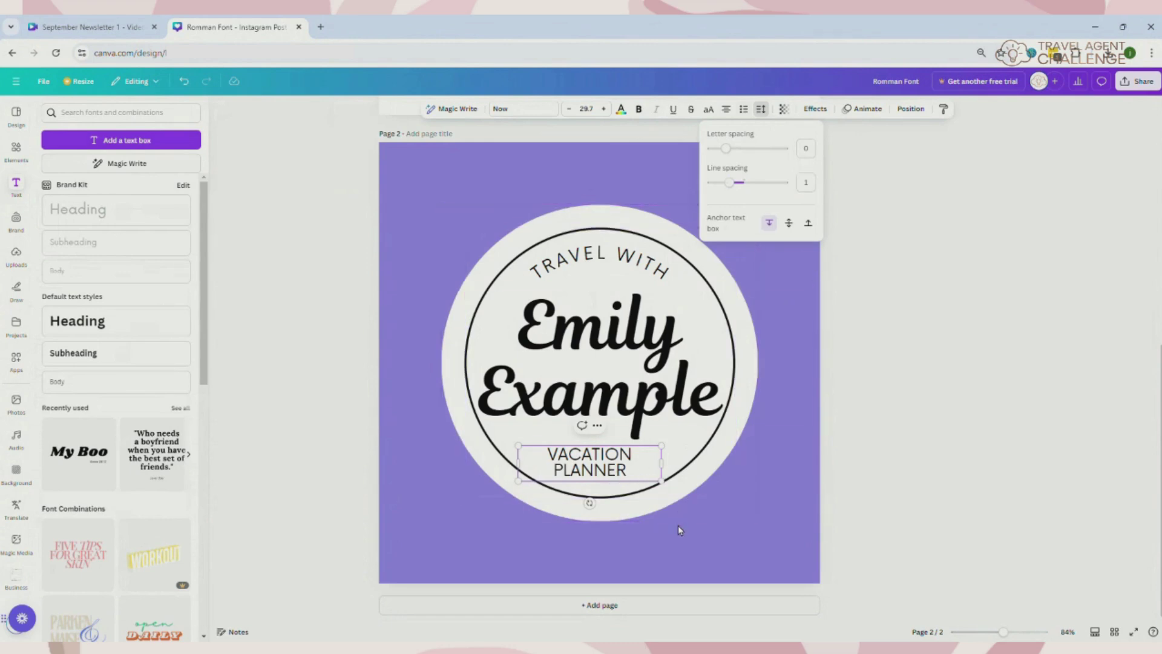
drag(607, 475, 613, 479)
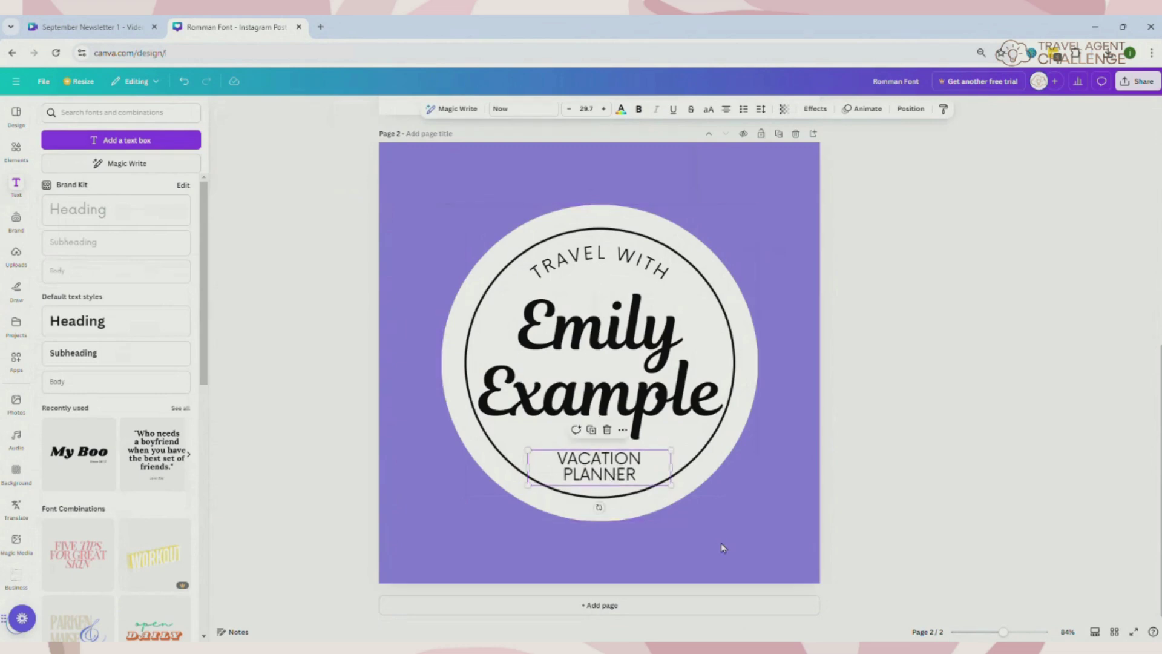
click(721, 545)
Tilt the name slightly upward to the right and enlarge it to about size 137 so it overlaps the outline
click(667, 411)
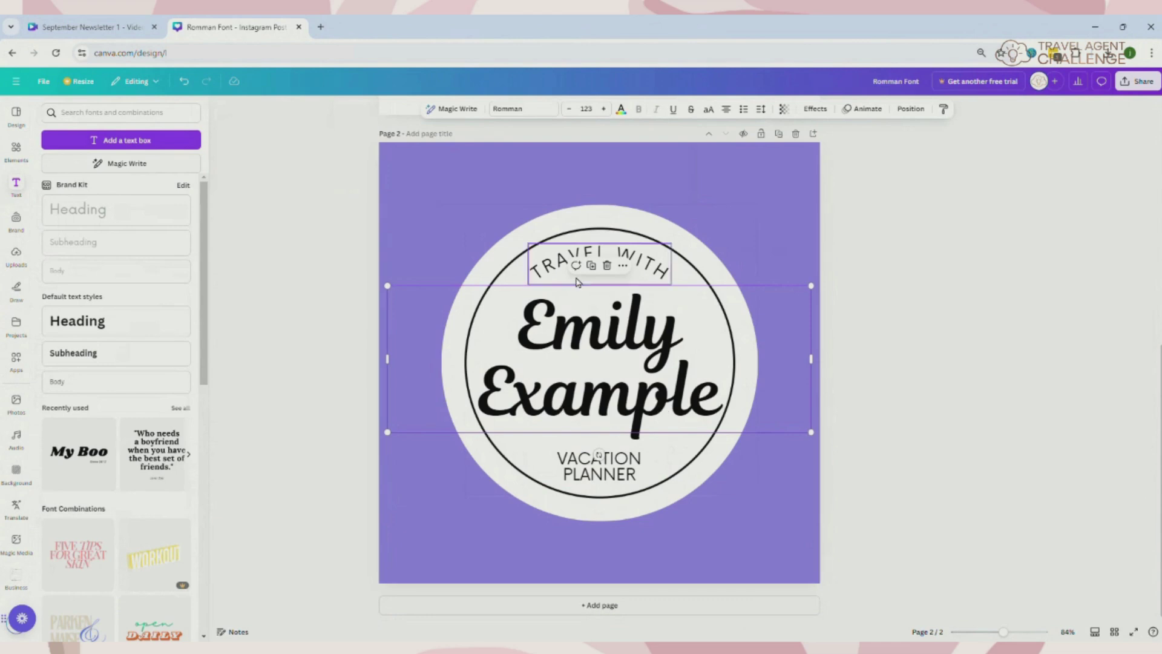
drag(599, 454, 619, 463)
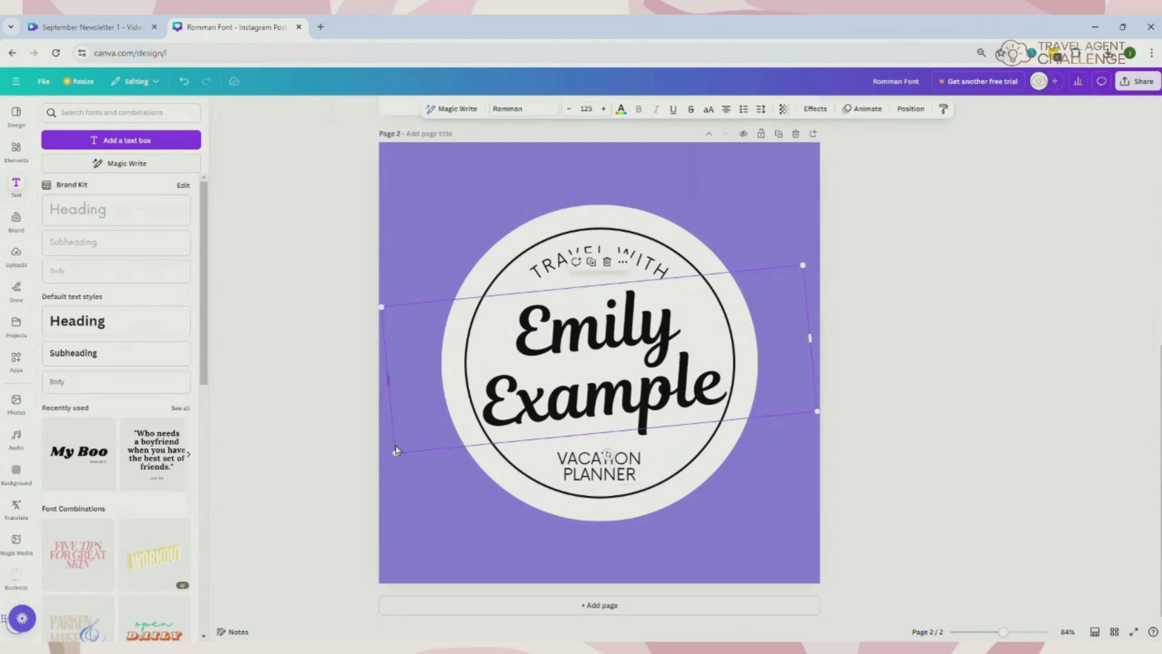
drag(402, 462, 375, 463)
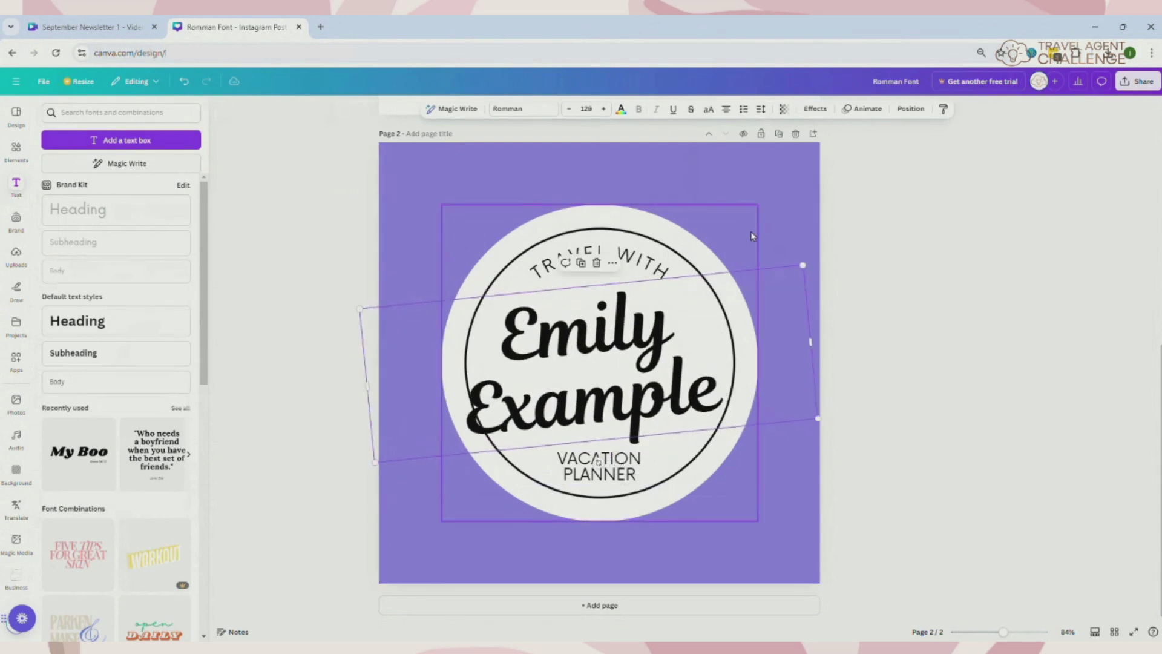
drag(807, 272, 841, 270)
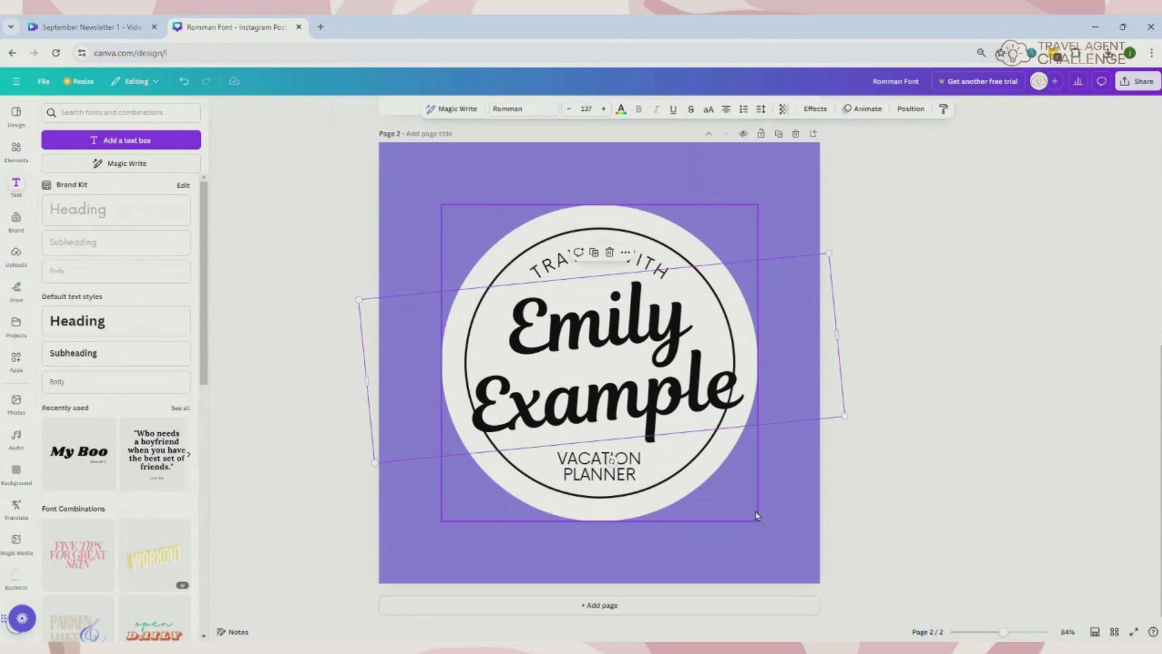
click(788, 469)
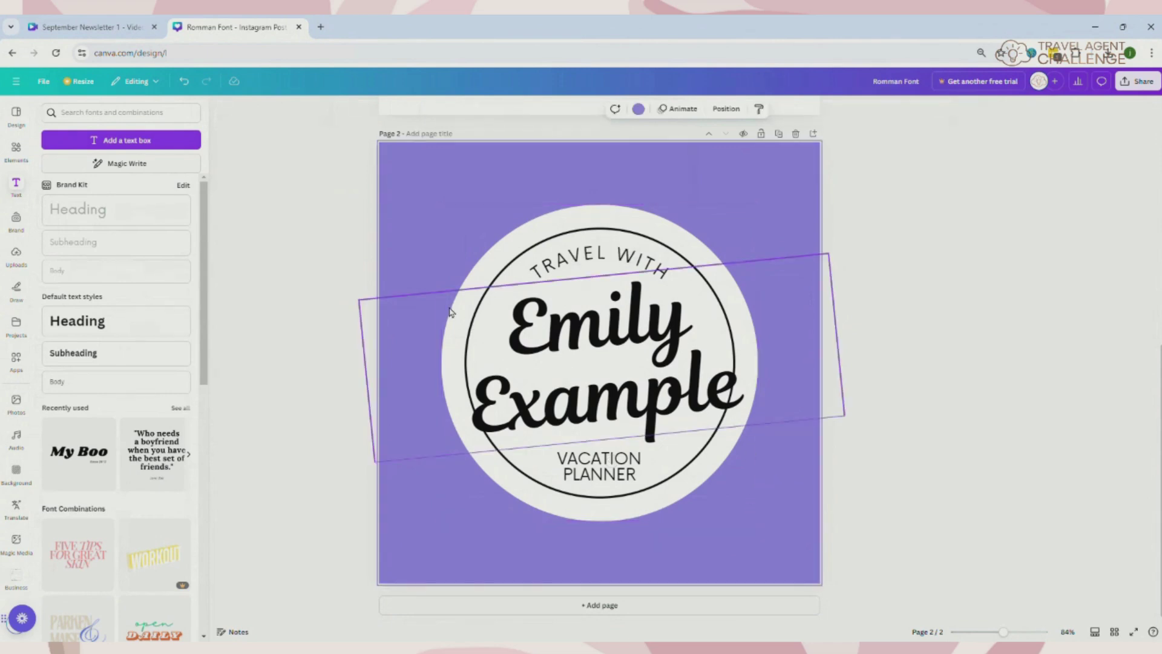
click(754, 291)
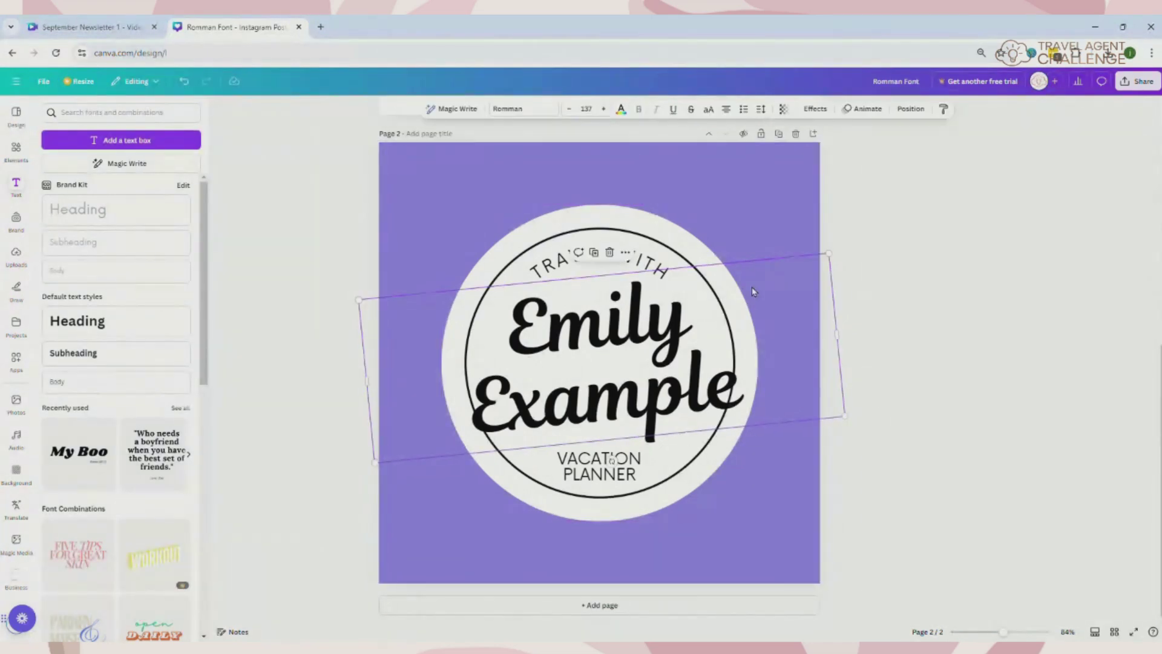
Clear the previous element search and add a square shape to the middle of the design
click(16, 150)
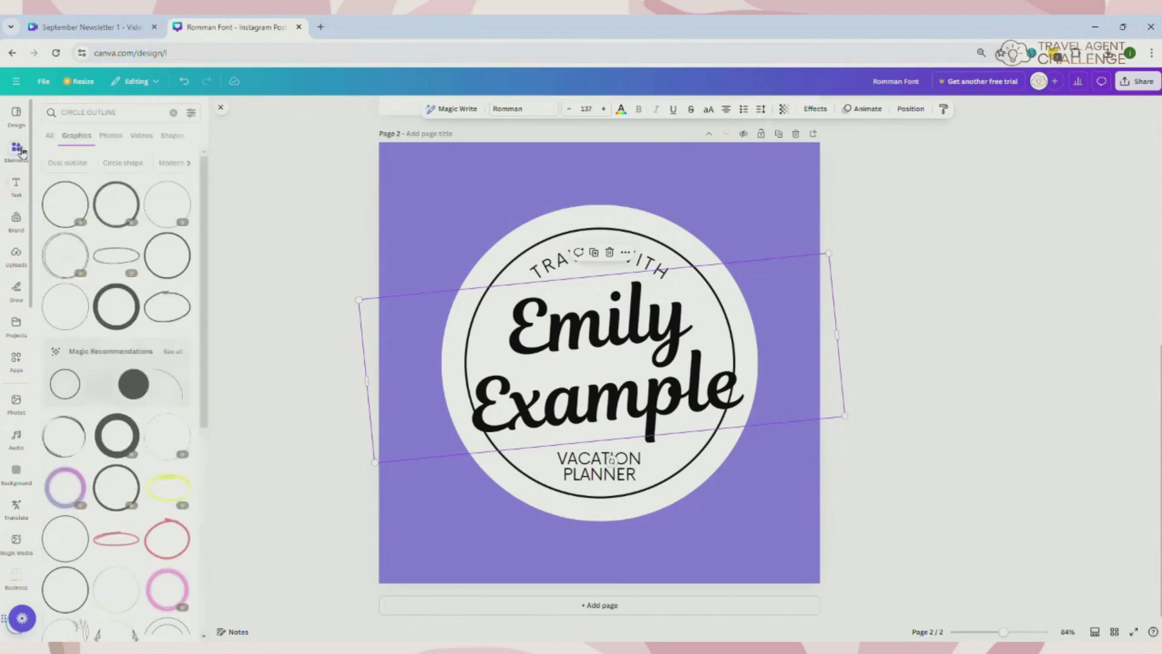
click(173, 113)
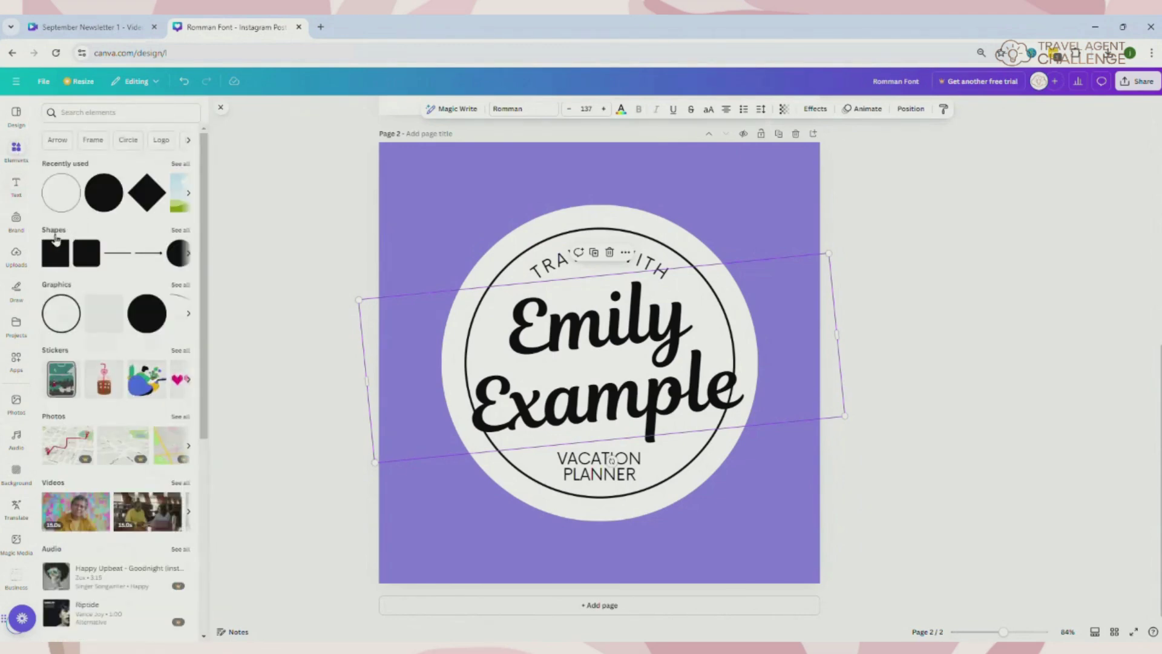
click(180, 230)
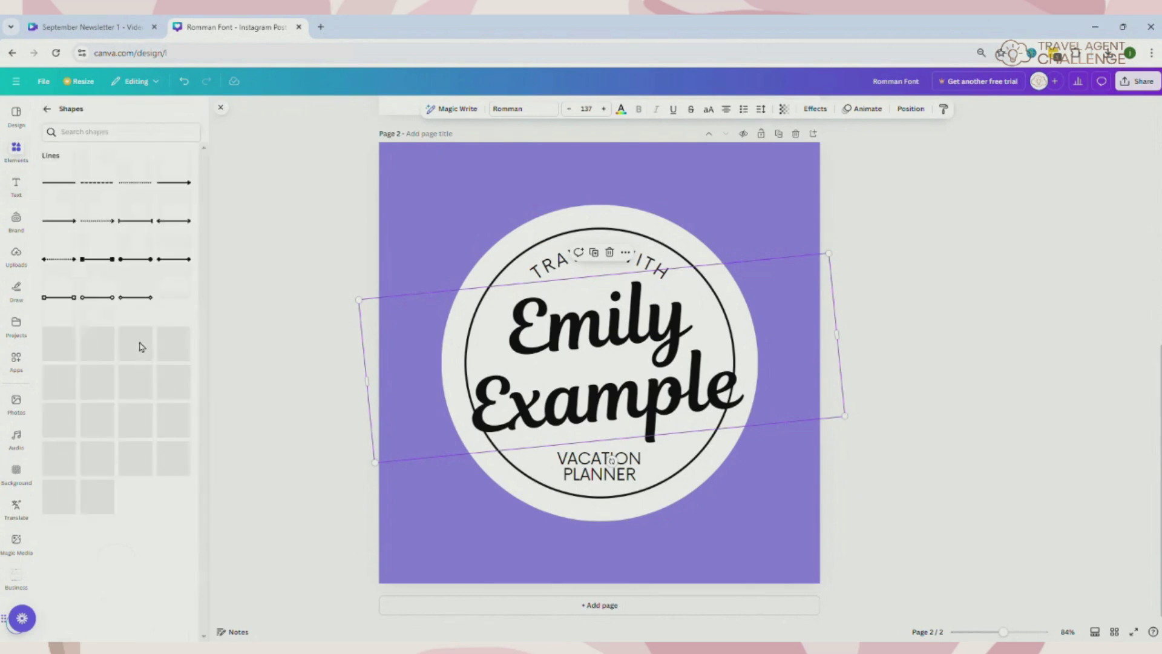
click(68, 366)
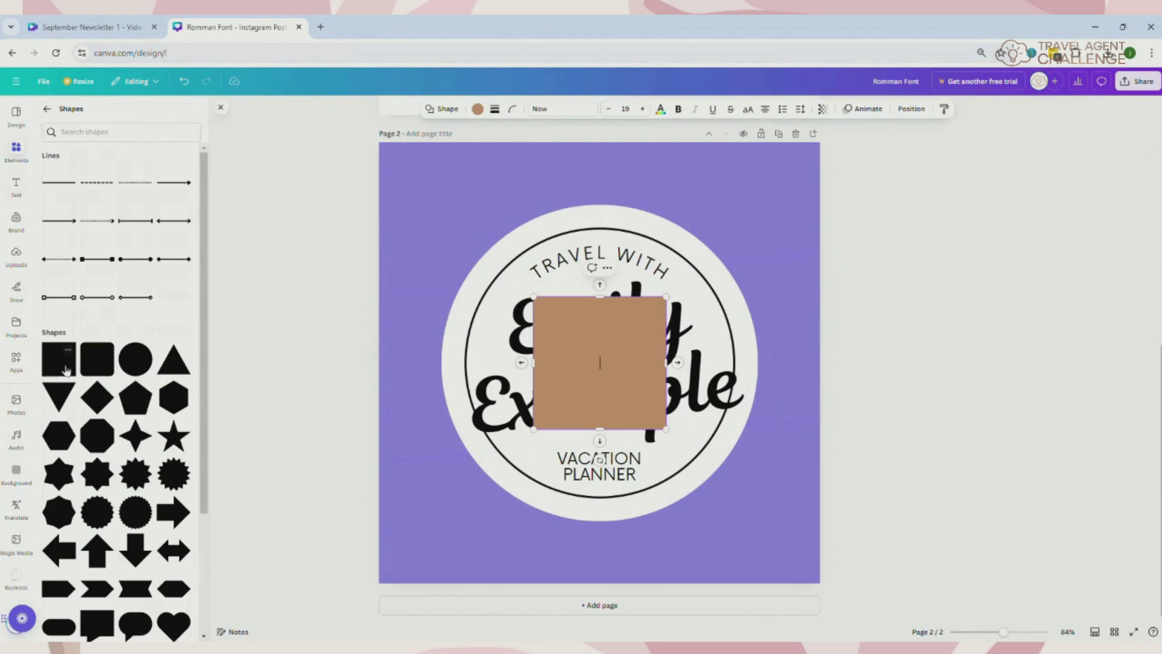
Stretch the square into a rectangle slightly wider than the circle outline and tilt it to match the name
drag(541, 371, 467, 372)
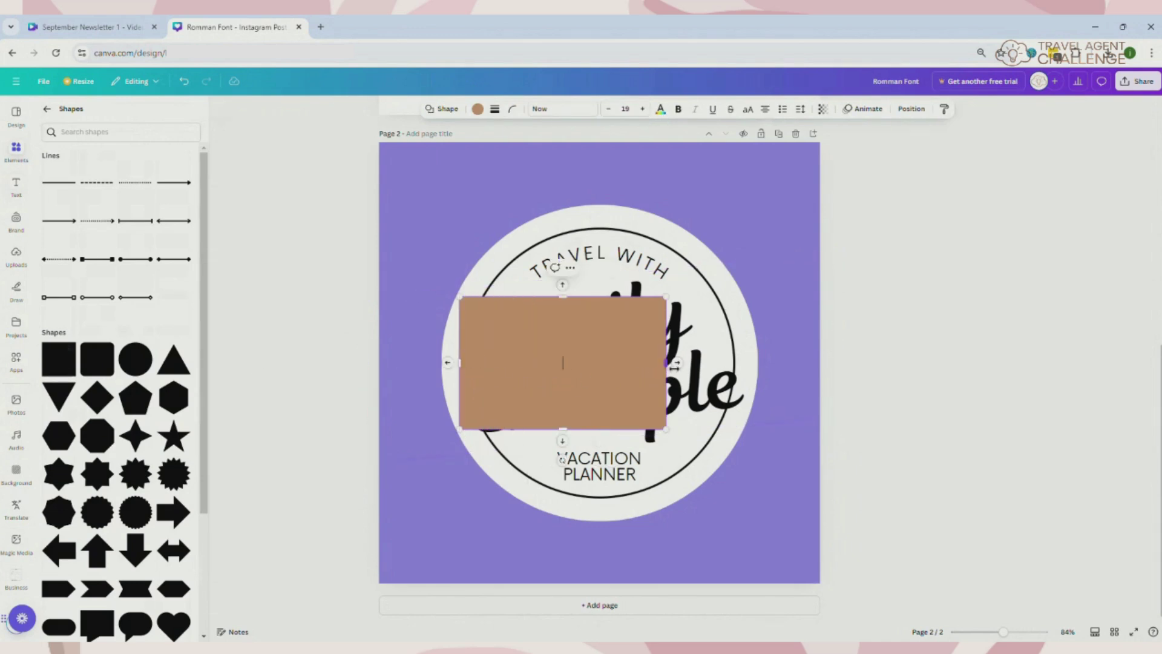
drag(675, 365, 748, 371)
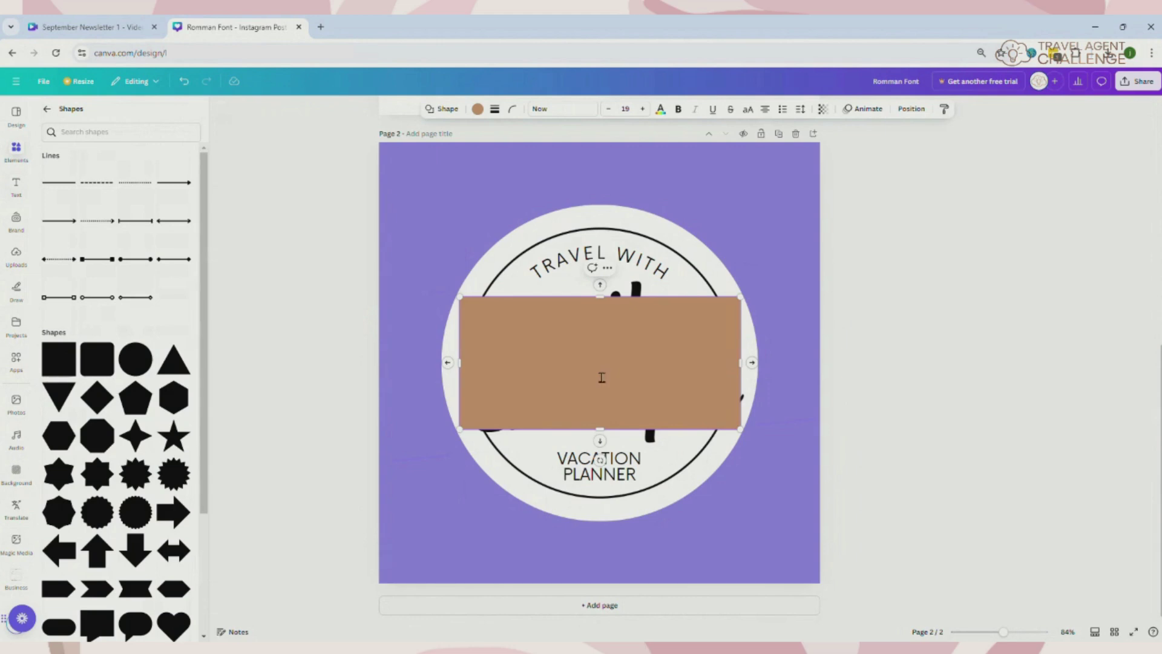
drag(600, 460, 613, 467)
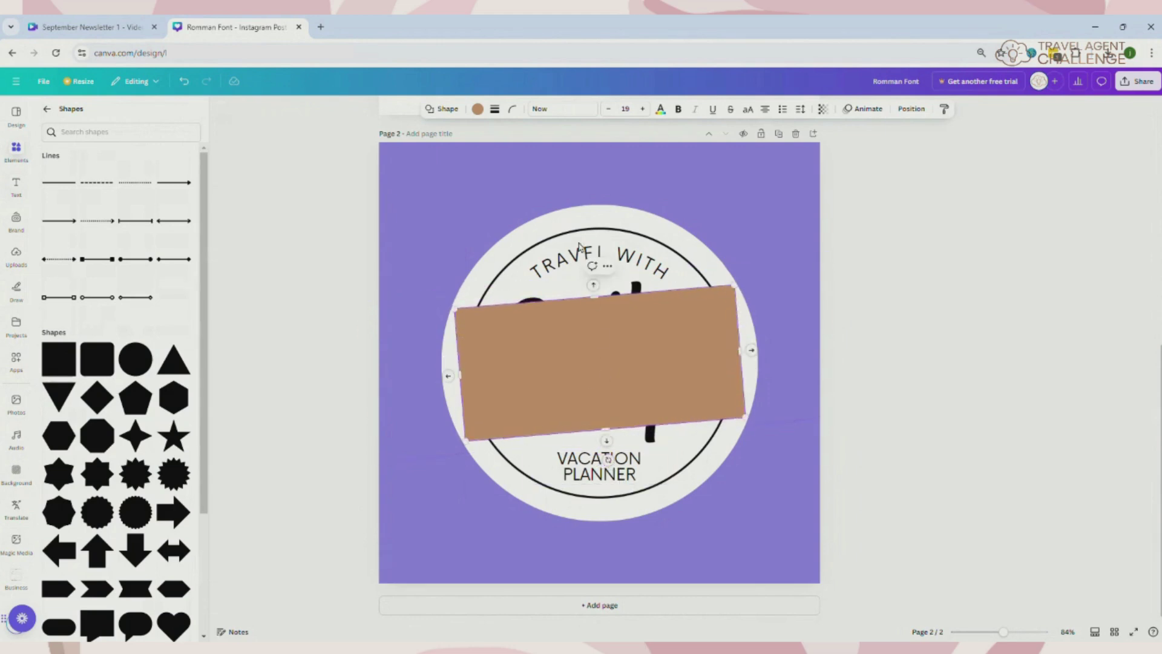
Fill the tilted rectangle with white and reorder its layer to sit directly above the circle outline and below the name
click(478, 109)
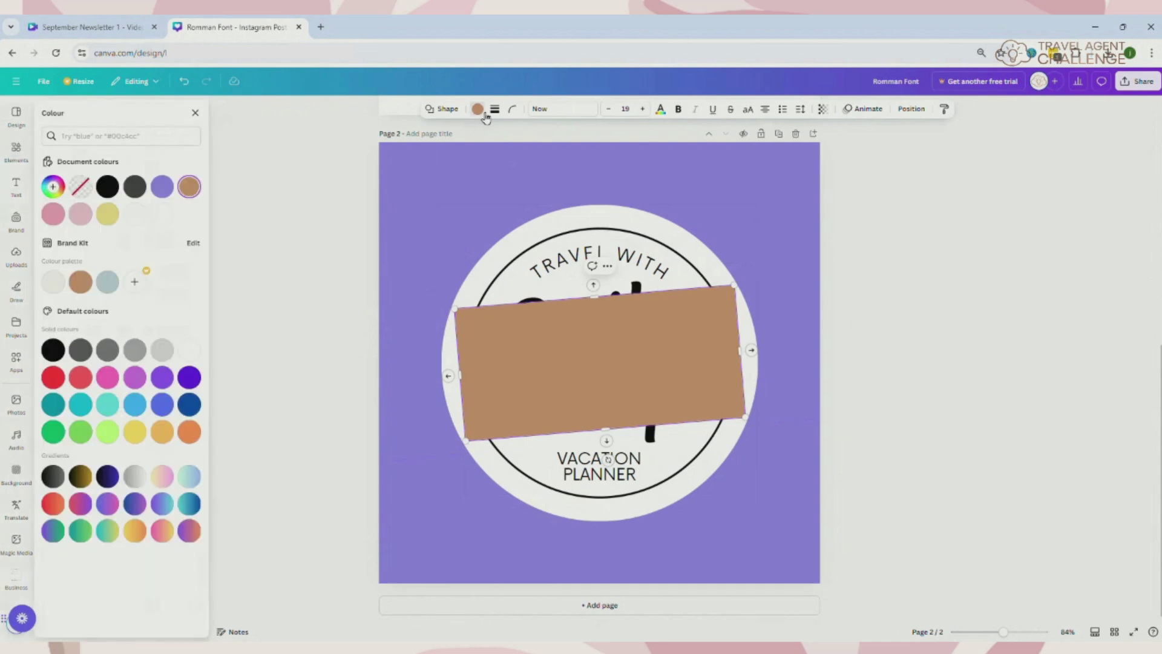
click(162, 214)
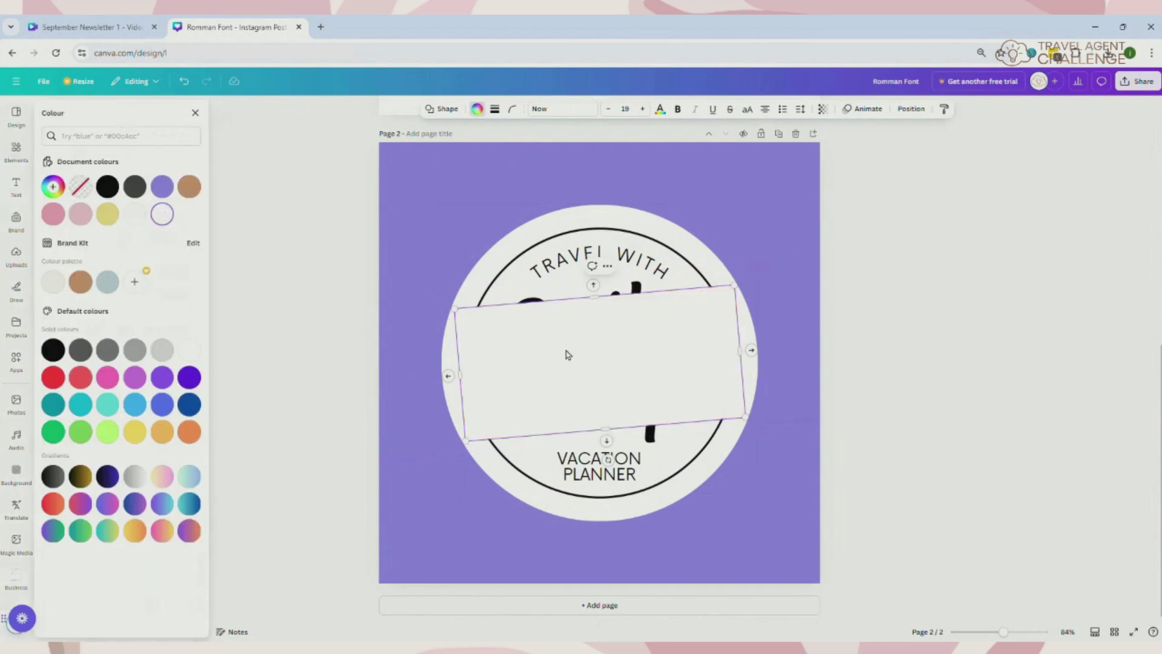
right_click(611, 412)
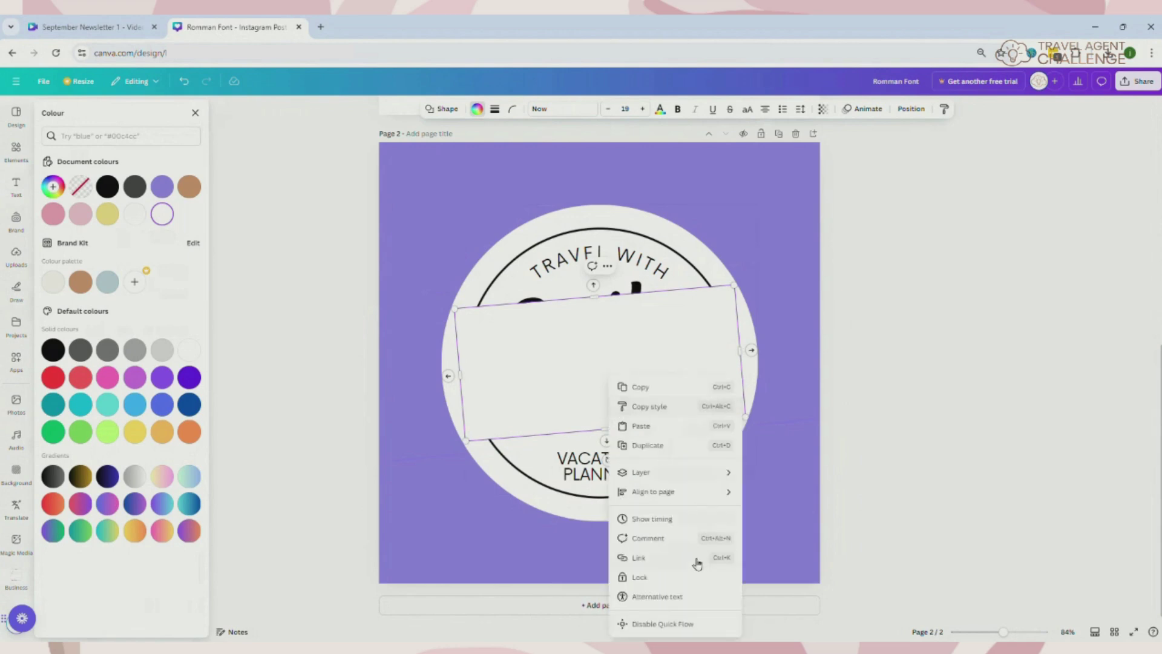
mouse_move(690, 479)
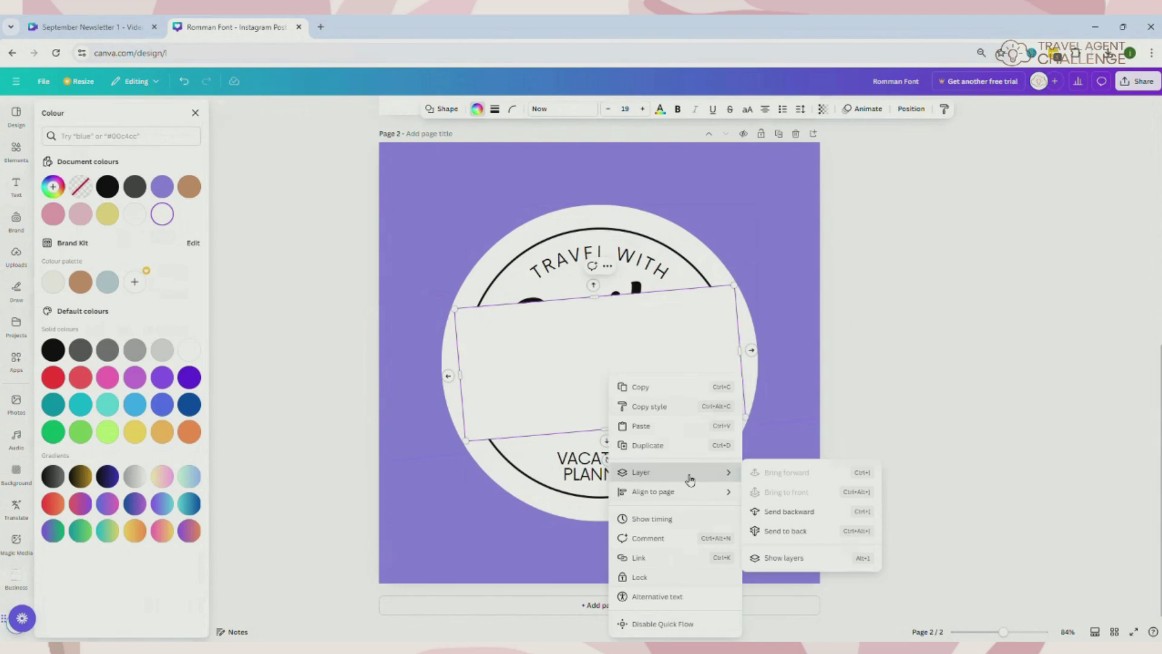
click(796, 565)
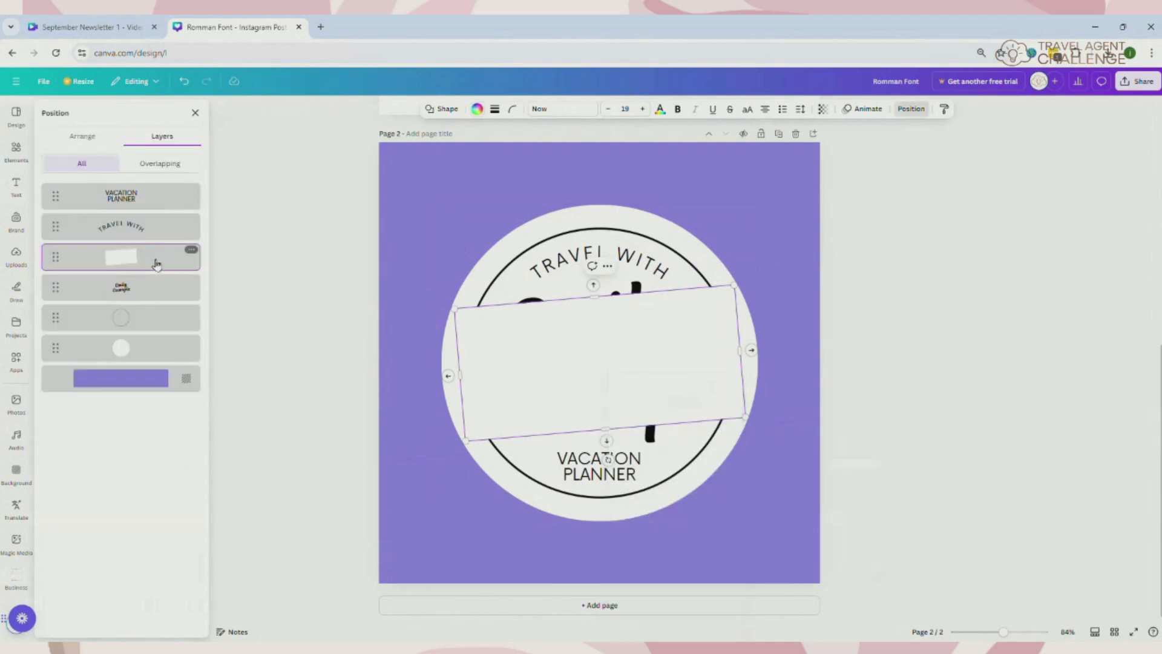
drag(155, 263, 158, 342)
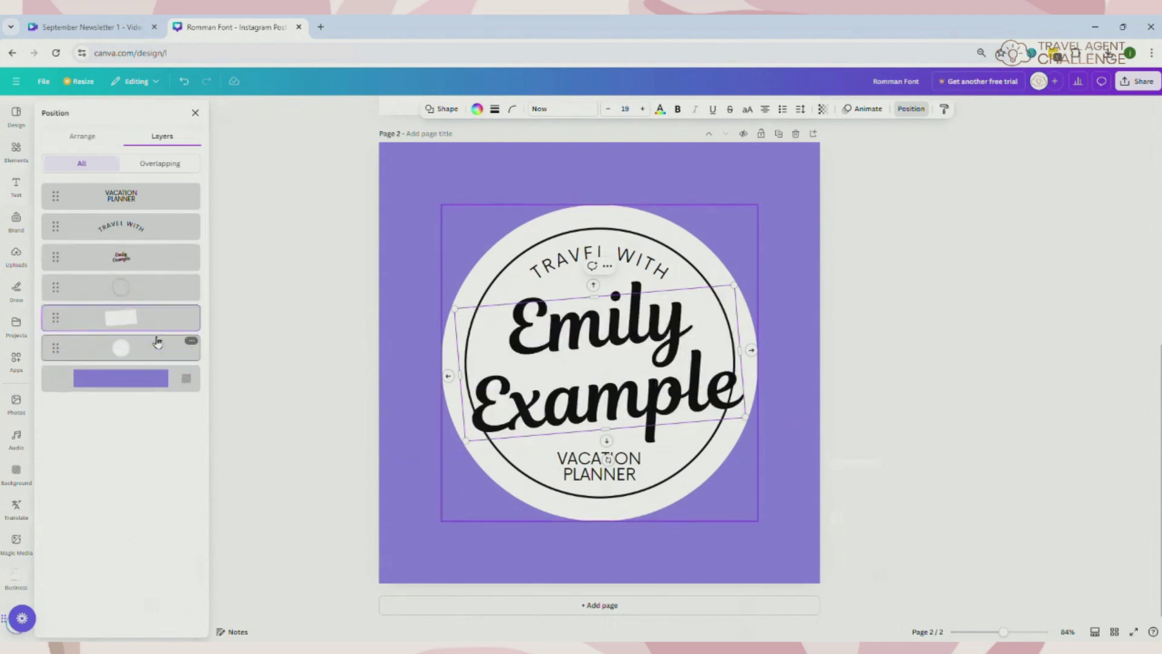
click(157, 342)
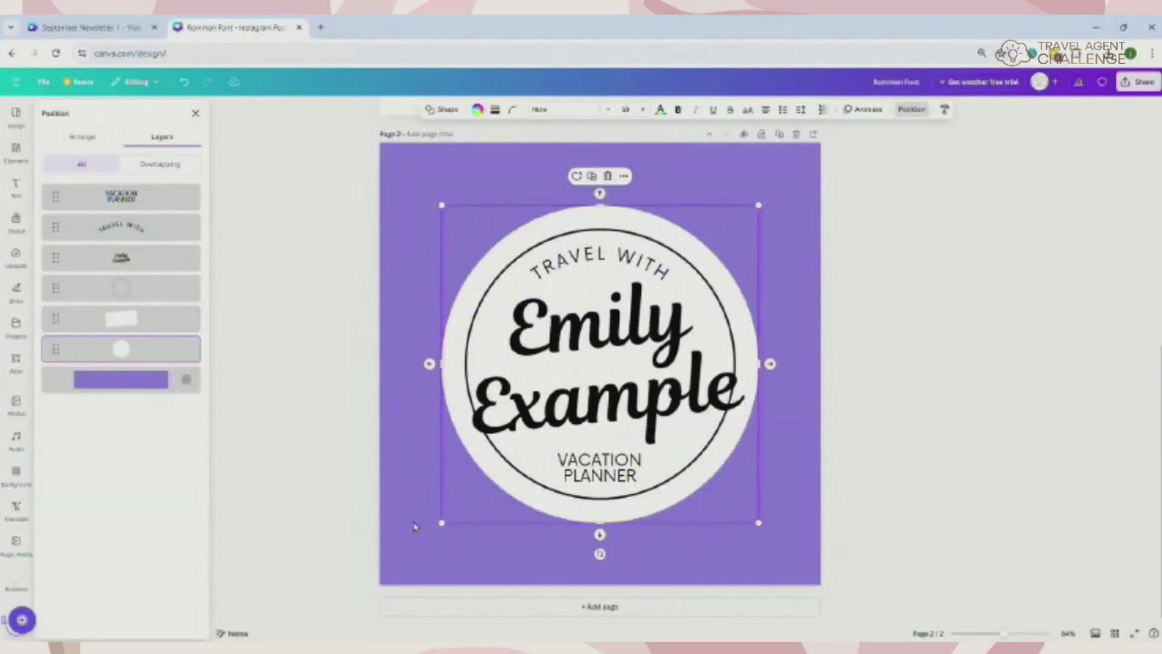
drag(143, 327, 137, 287)
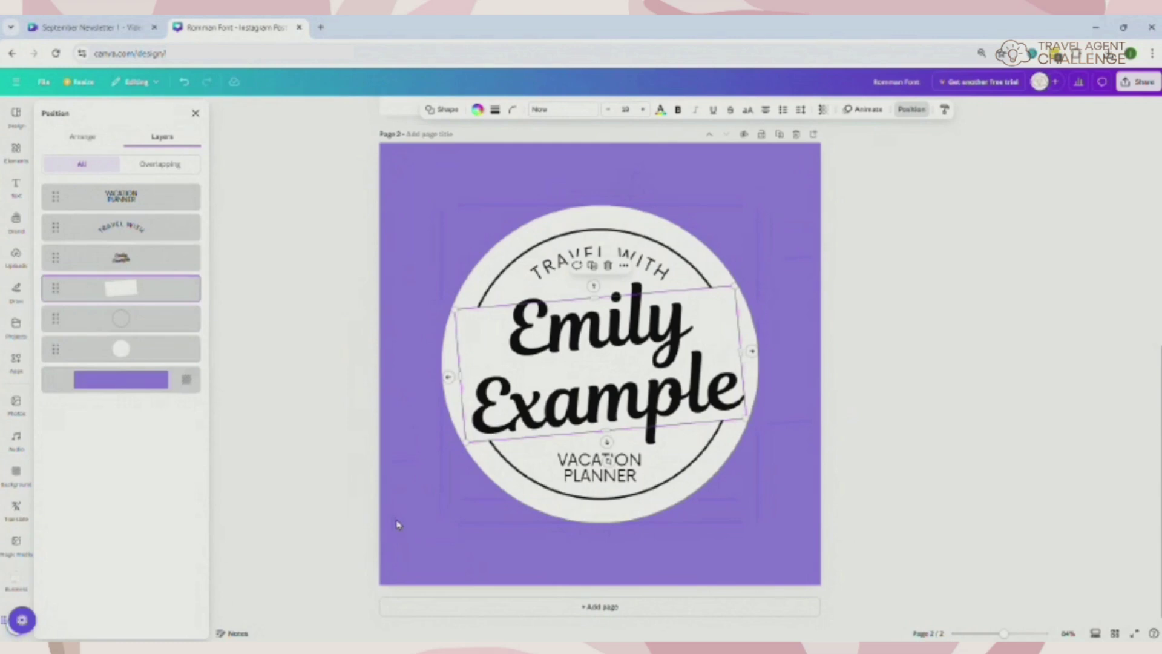
click(398, 524)
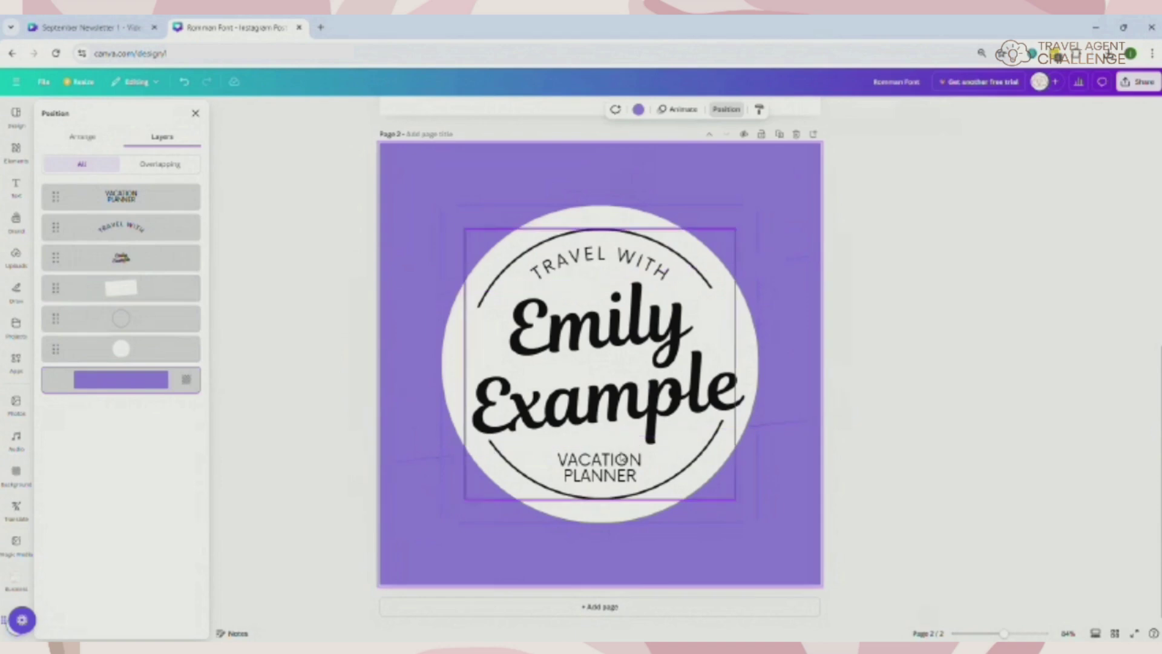
Increase the letter spacing of "VACATION PLANNER" to about 180
click(599, 467)
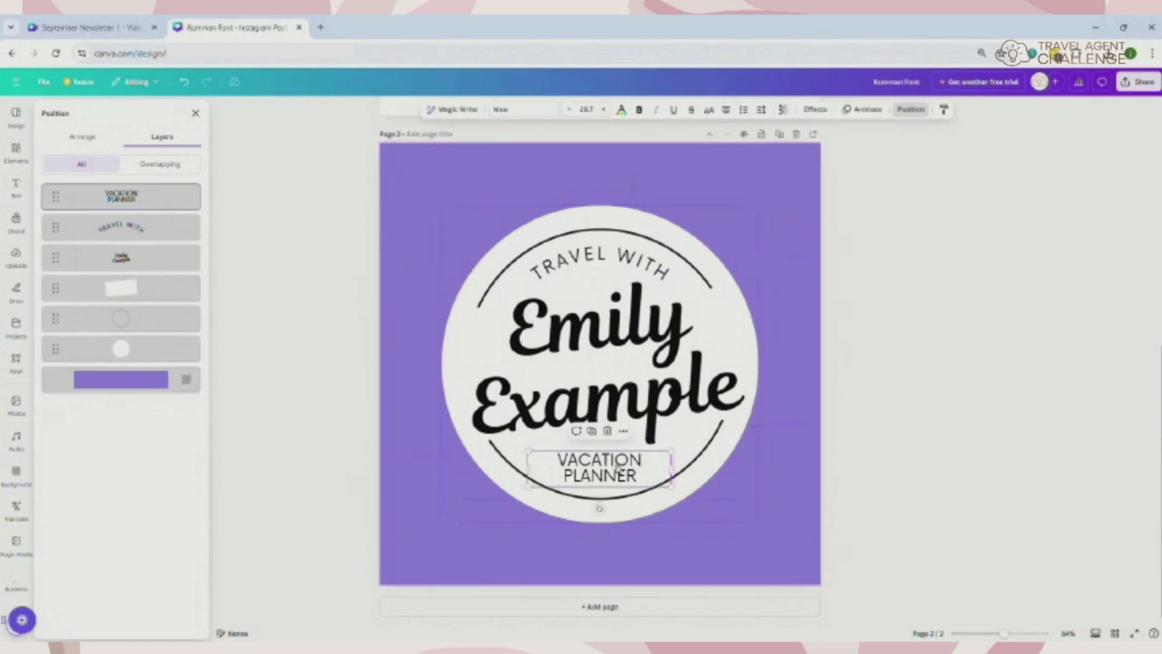
click(761, 110)
drag(726, 149, 746, 152)
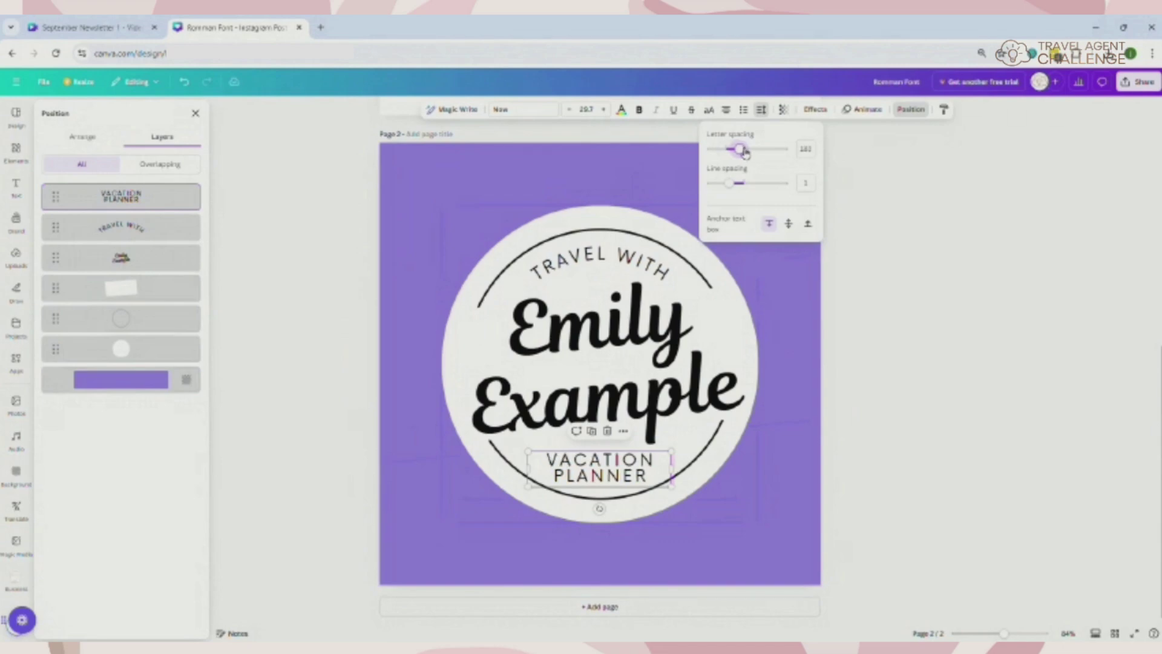
click(760, 512)
click(766, 550)
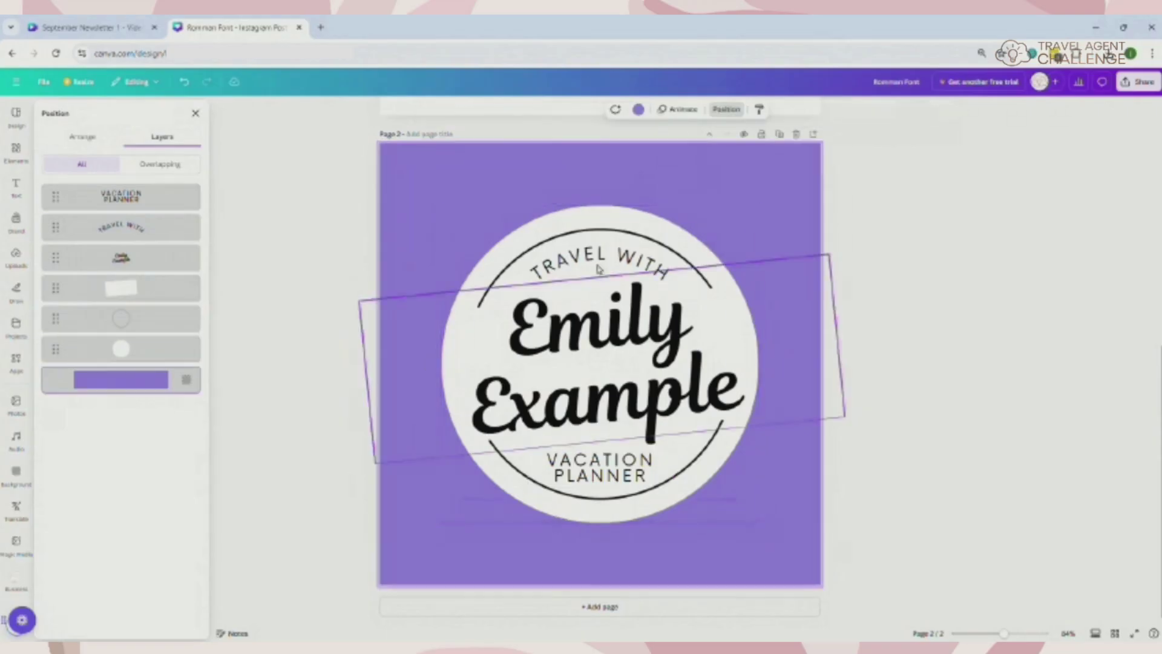
Add a four-pointed star shape, shrink it to a small sparkle and place it just left of the name
click(196, 114)
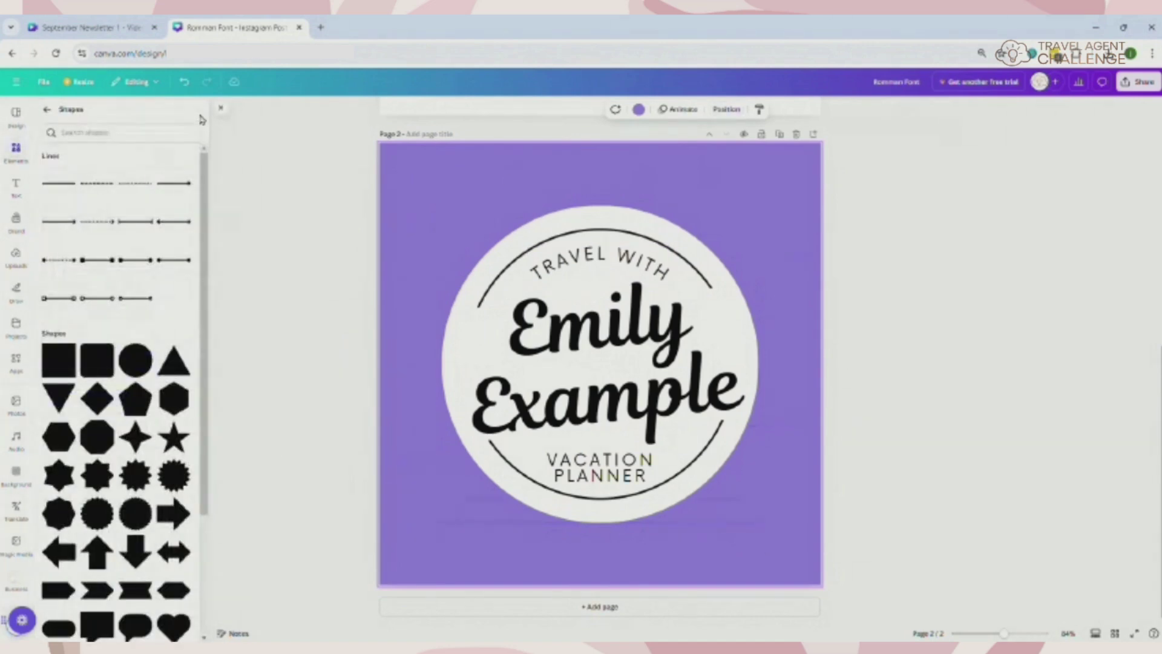
click(48, 111)
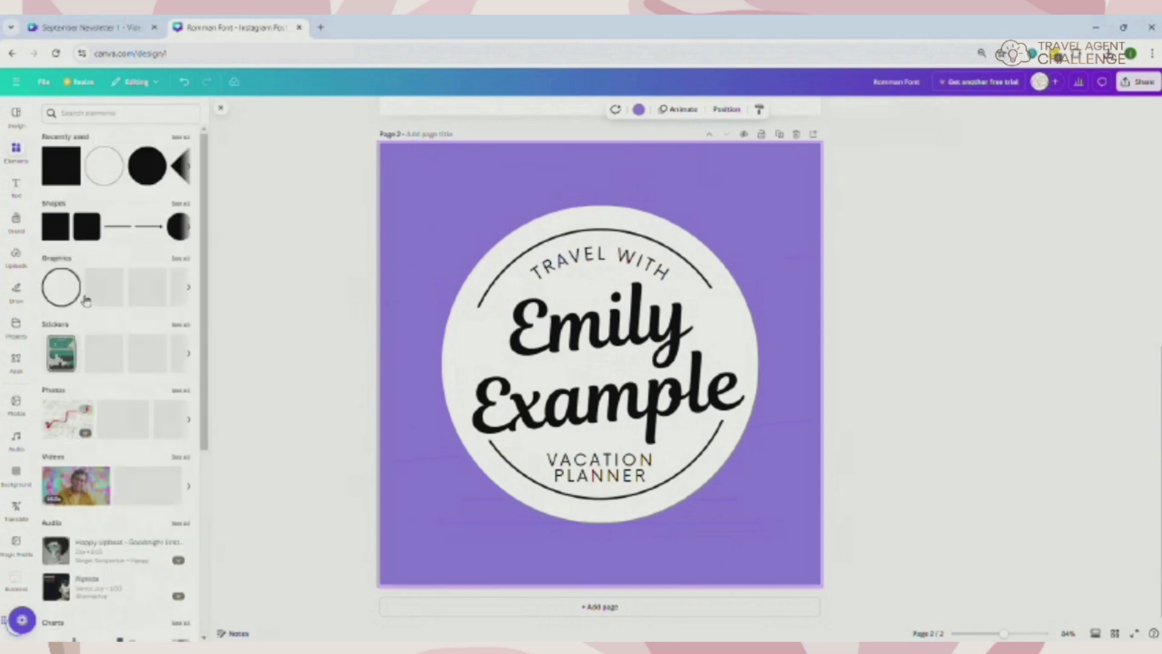
click(180, 205)
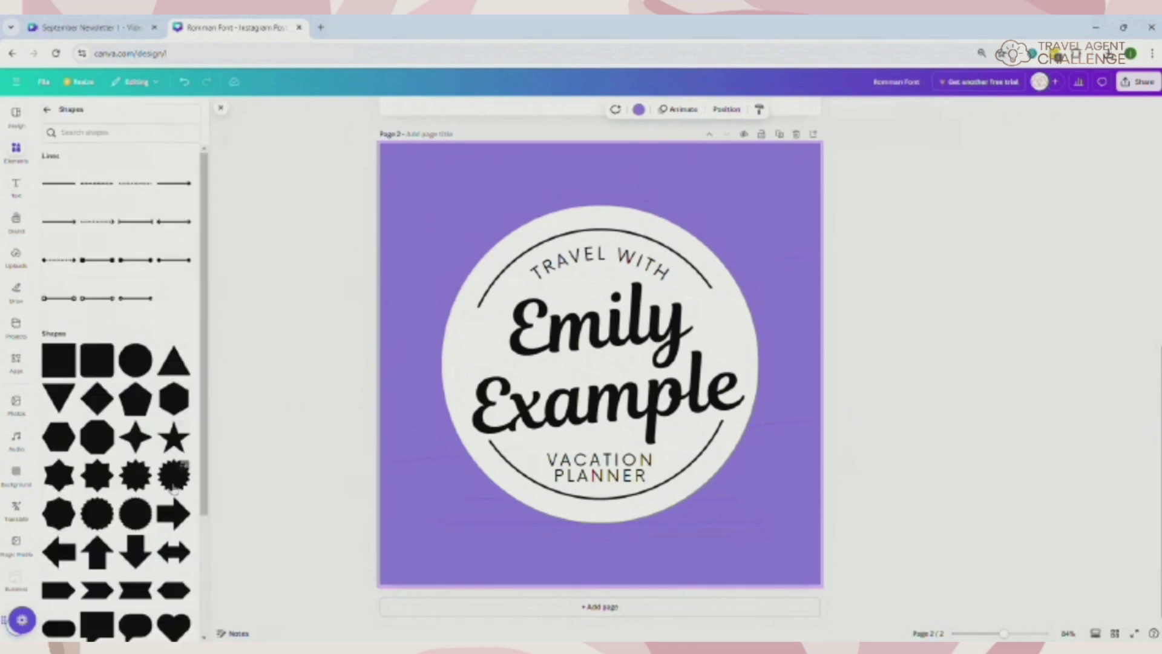
click(140, 449)
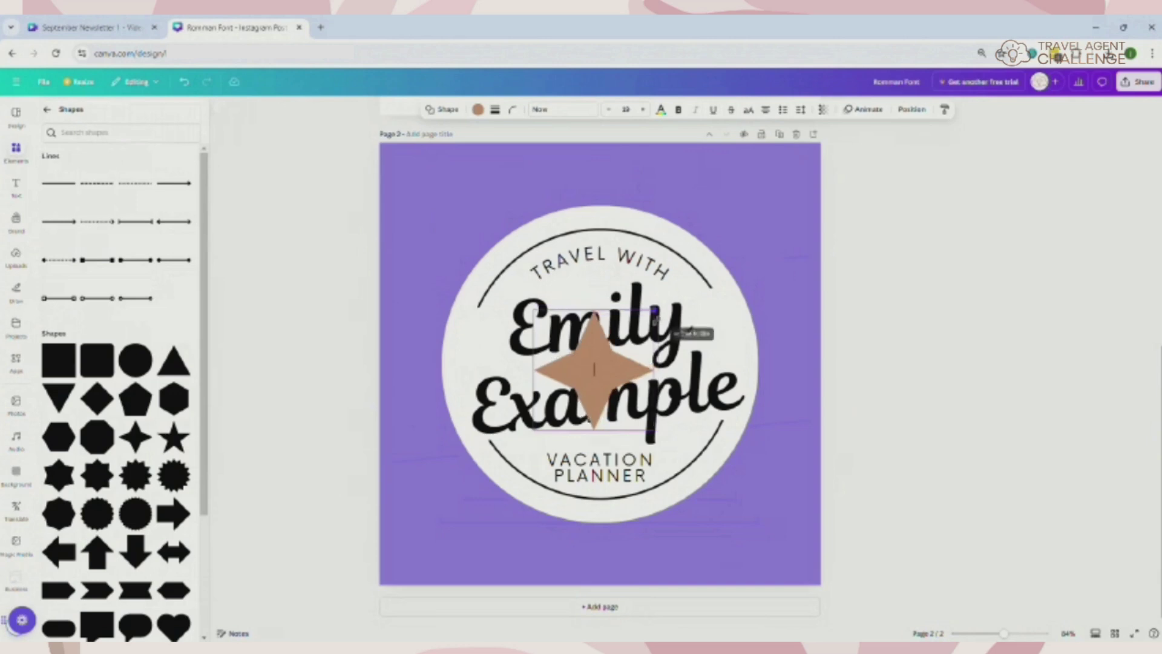
drag(656, 320, 552, 410)
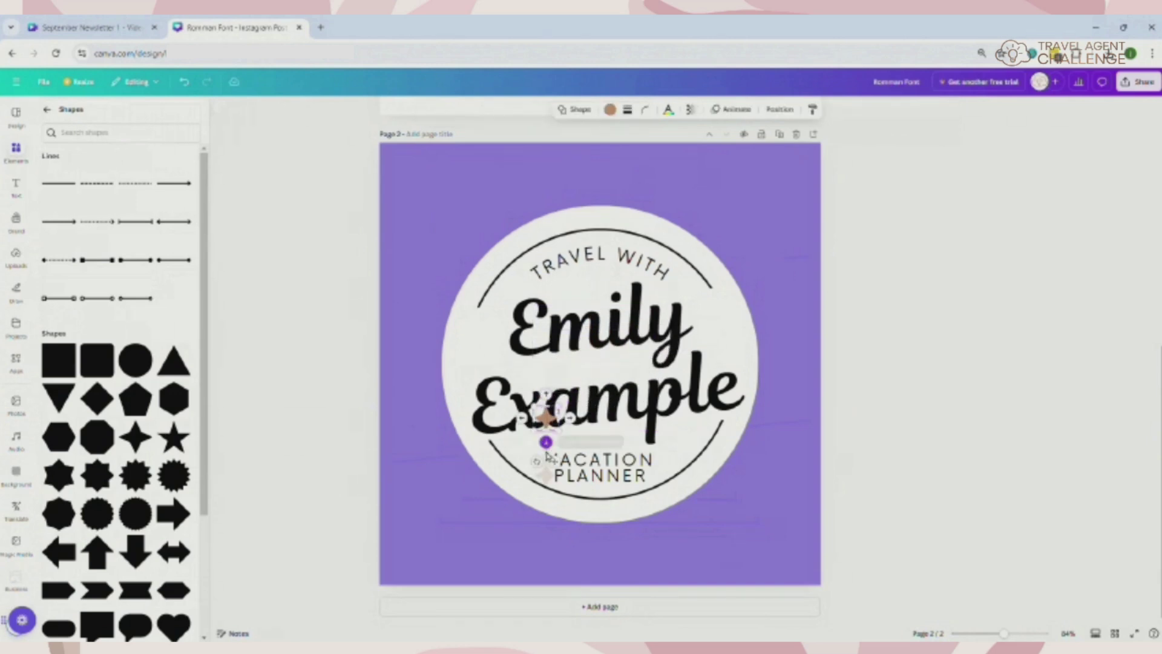
drag(538, 462, 510, 401)
drag(498, 336, 494, 344)
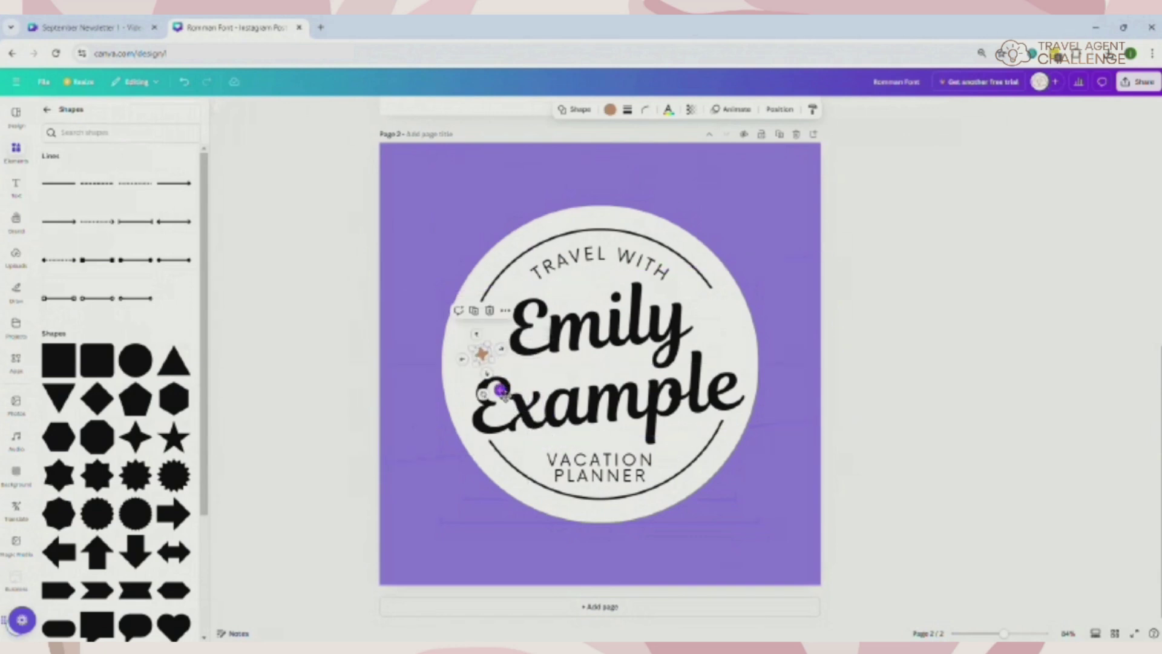
drag(500, 391, 516, 401)
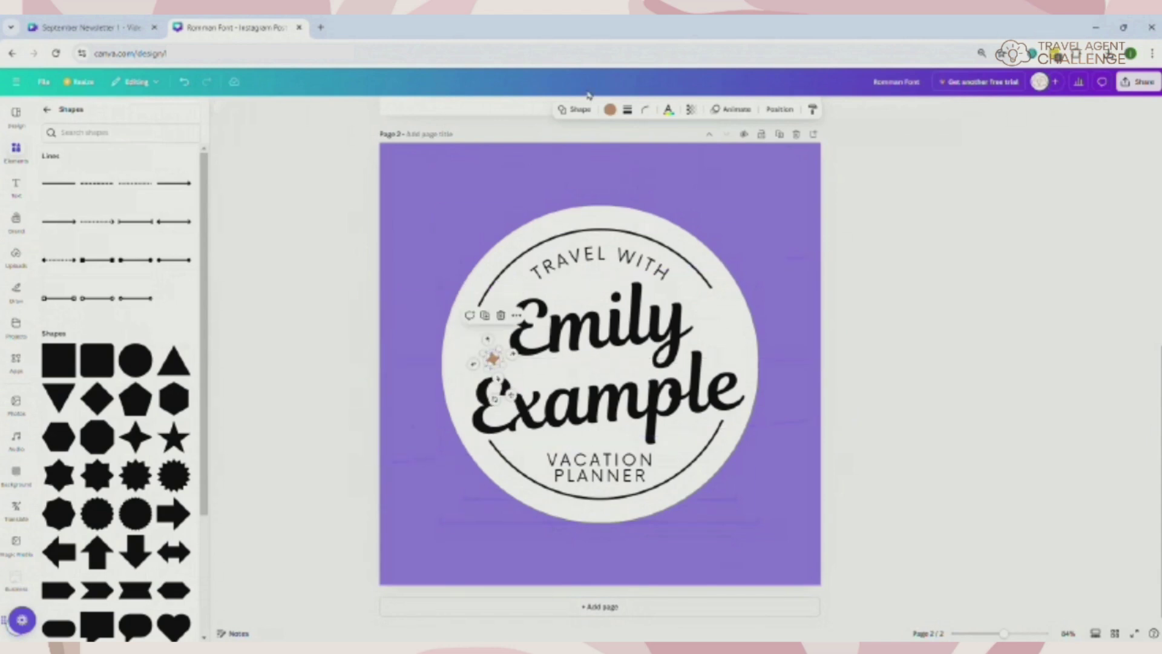
Duplicate the sparkle and place small copies at the name's upper right, left of "VACATION PLANNER", and two in differing sizes to its right
click(491, 321)
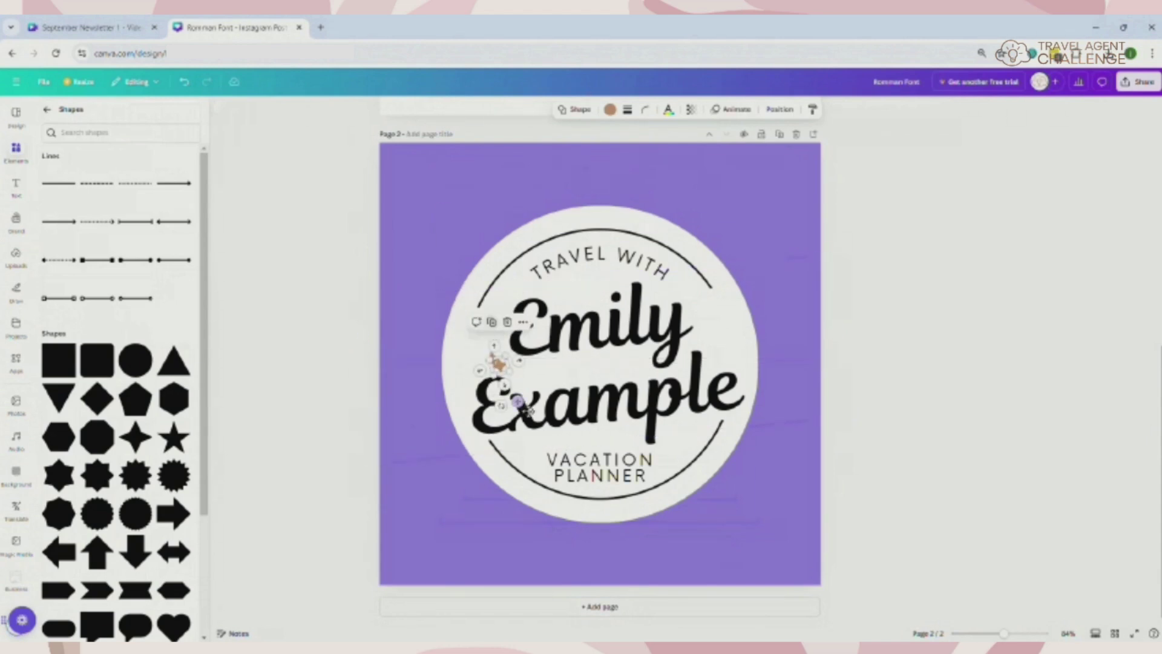
drag(521, 404, 677, 461)
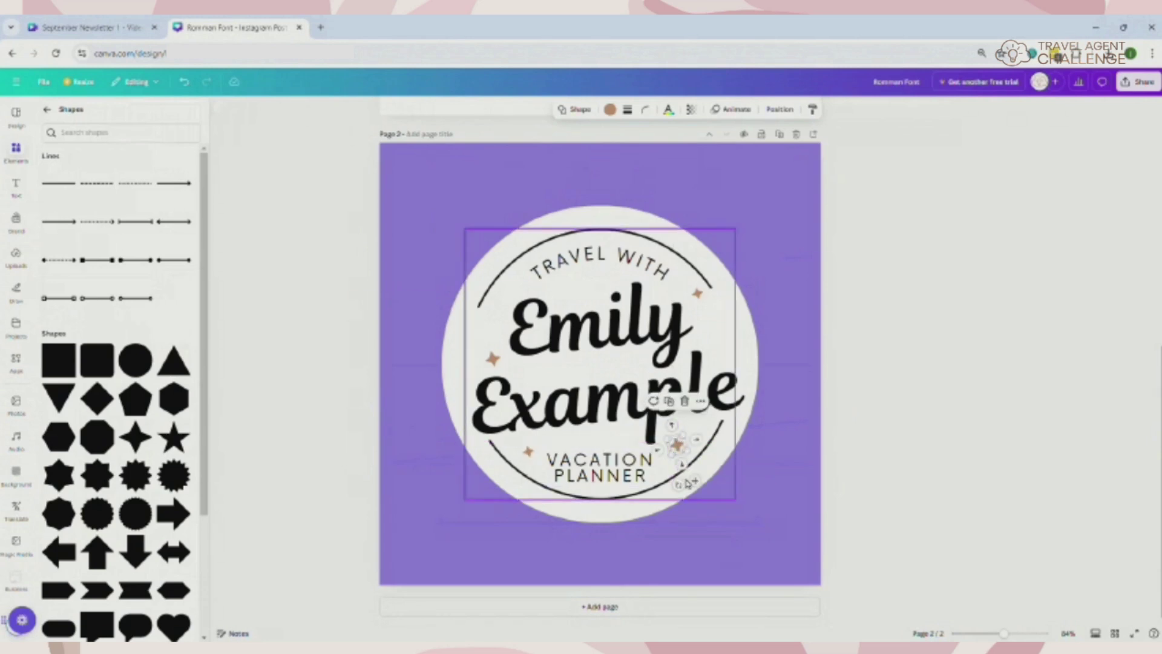
click(670, 401)
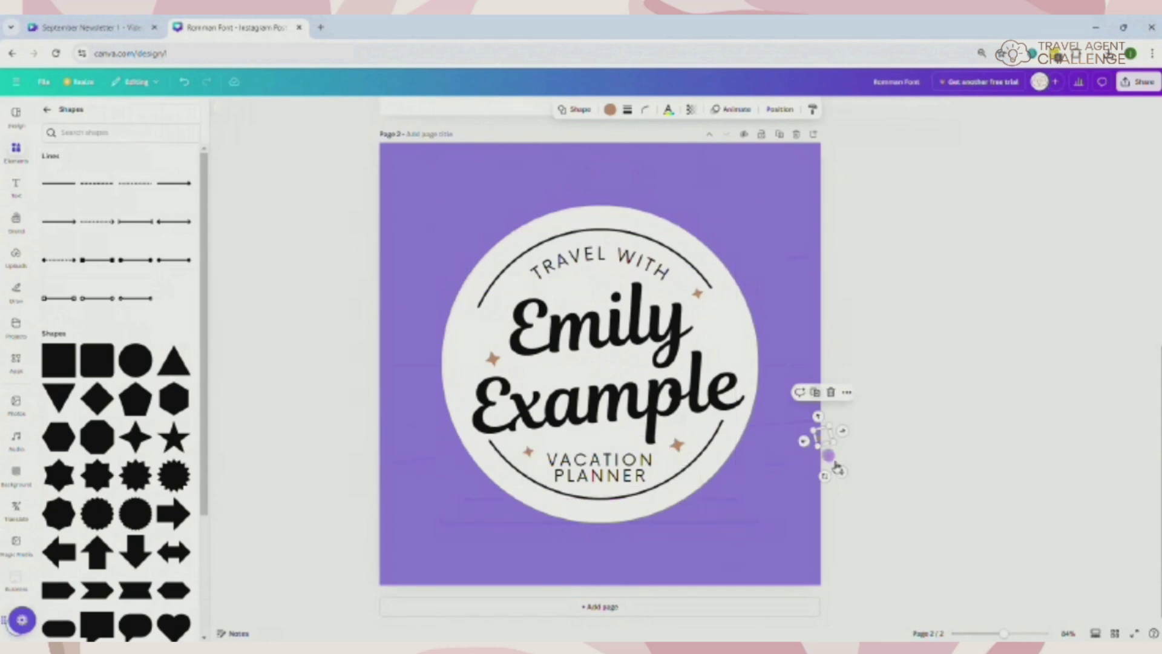
drag(834, 478, 671, 466)
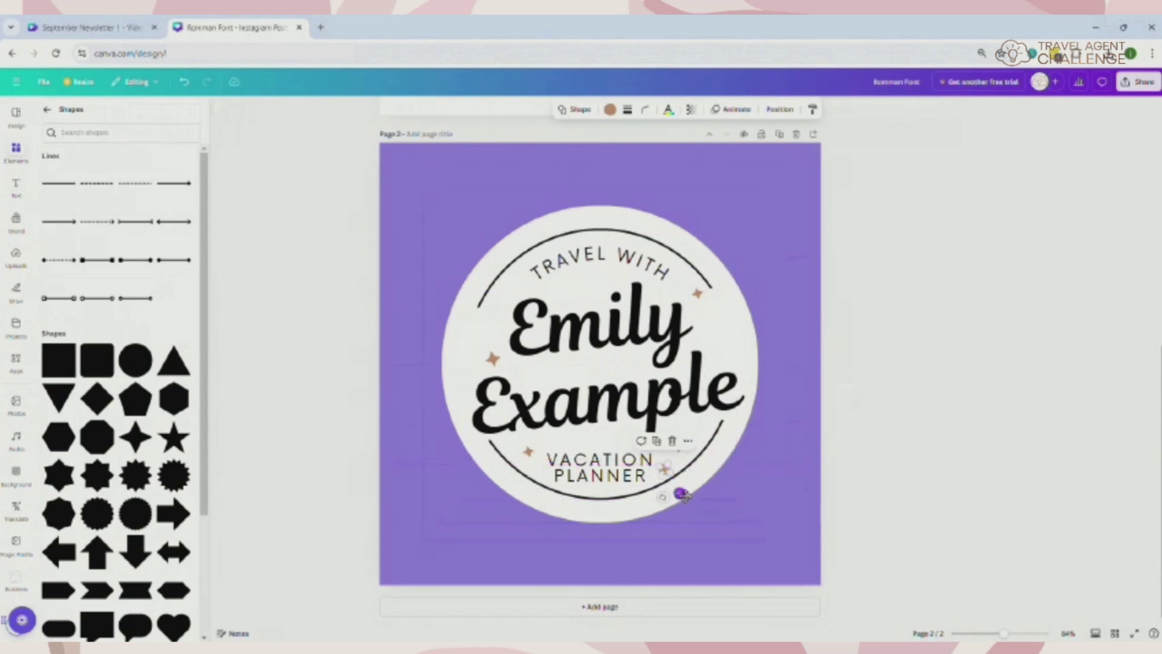
Recolour the upper-right and smallest sparkles pink, the left one light pink, and the remaining two beside "VACATION PLANNER" yellow
click(698, 295)
click(610, 110)
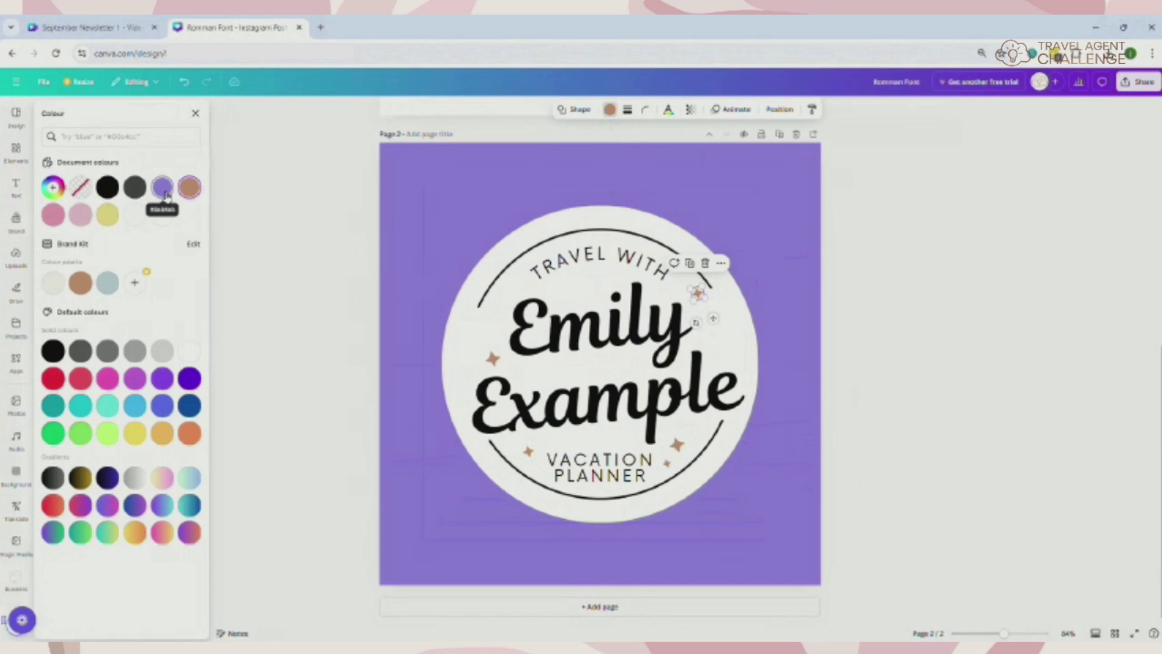
click(53, 214)
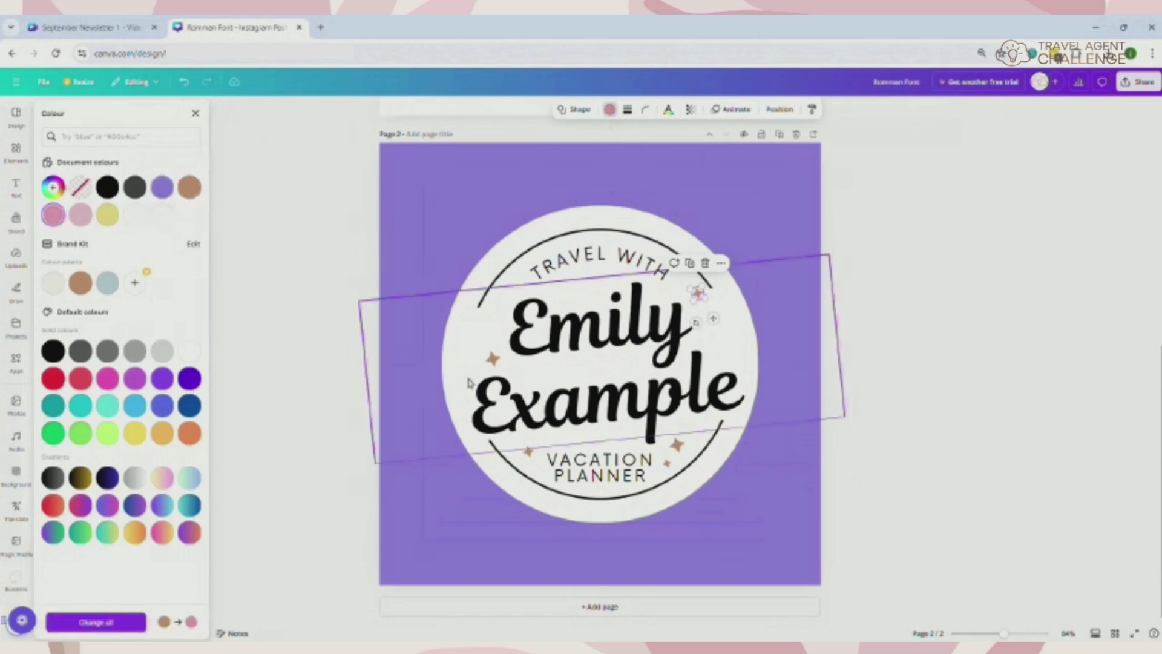
click(493, 361)
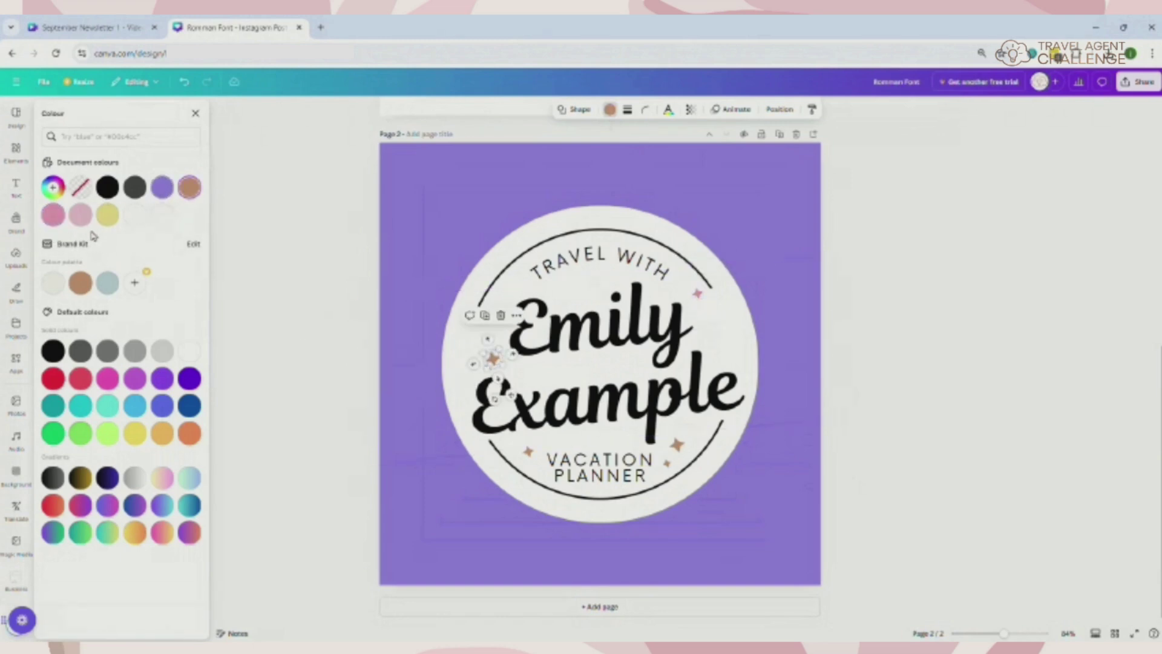
click(529, 452)
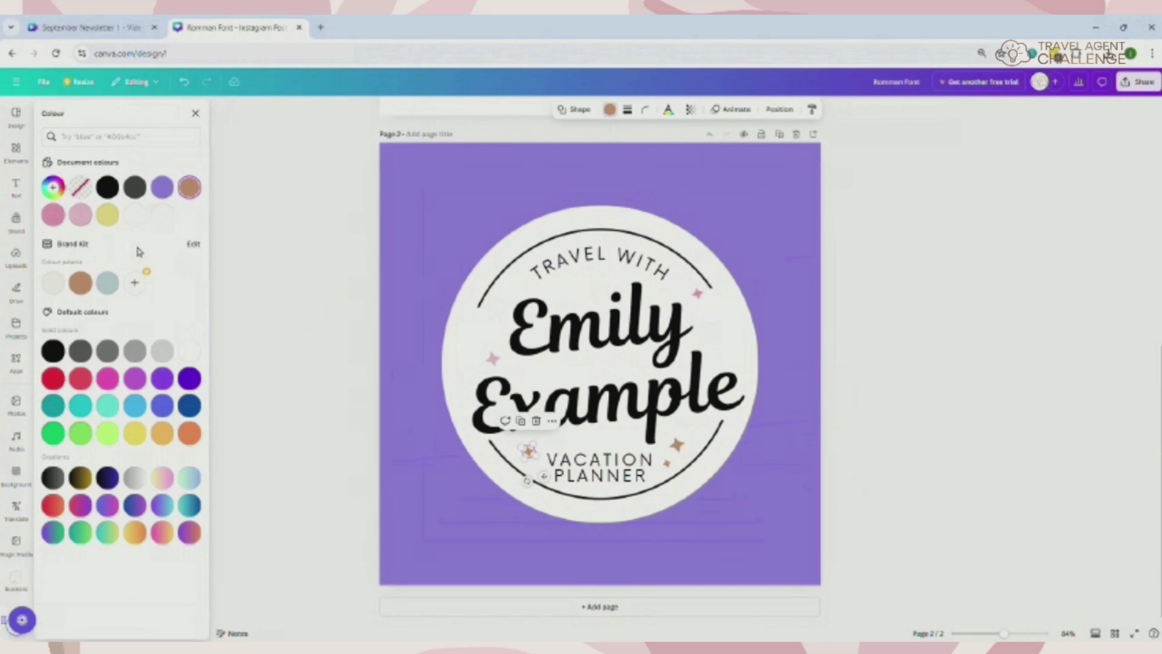
click(673, 460)
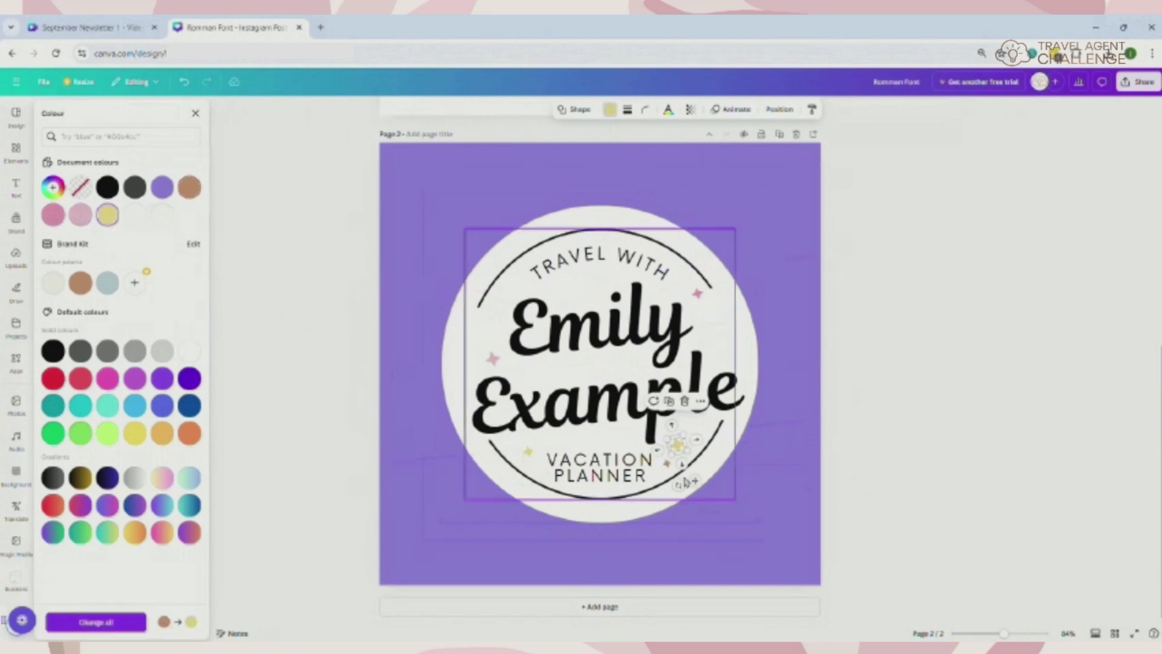
click(53, 215)
click(624, 518)
click(770, 527)
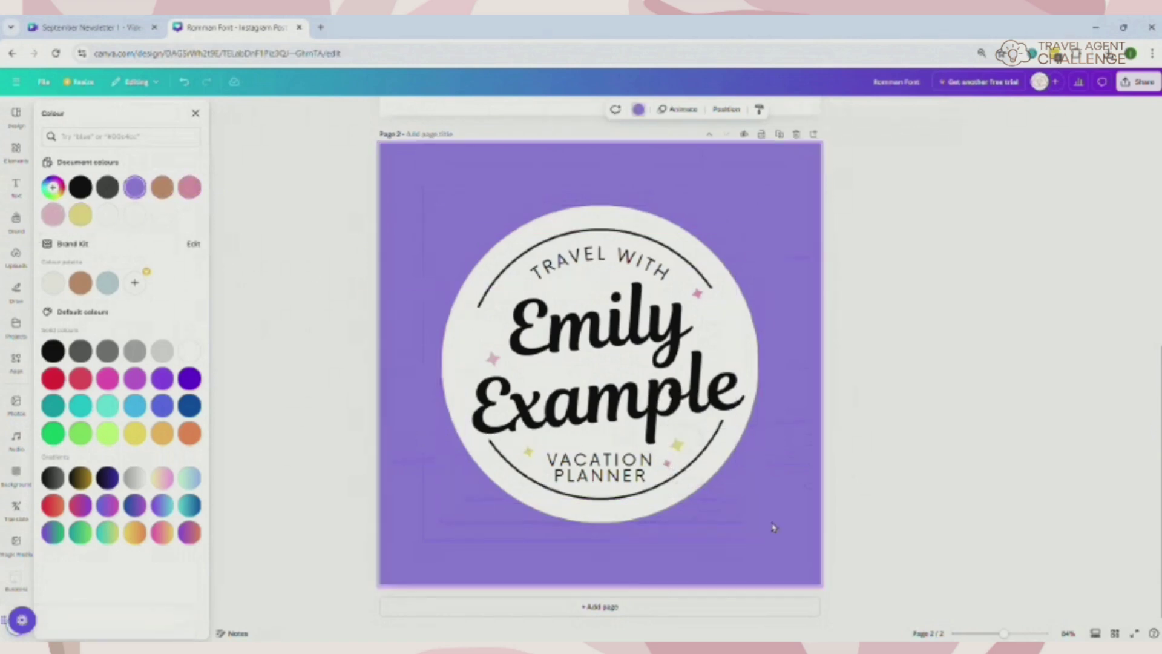
Change the name's text colour from the document colours to the purple used for the background
click(687, 406)
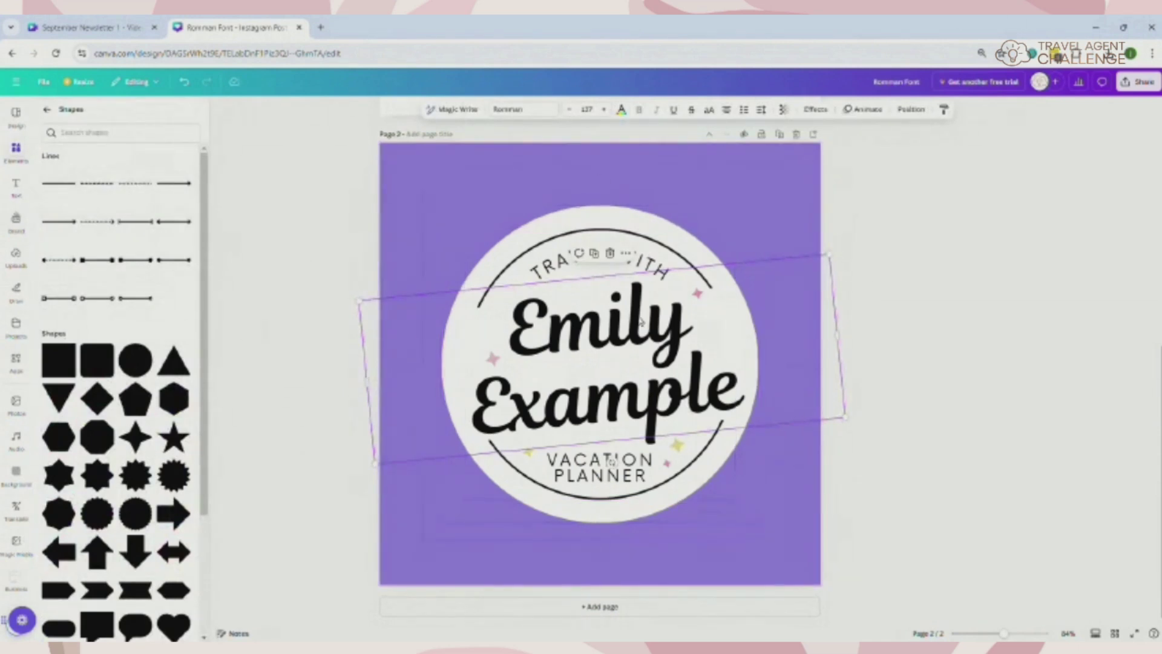
click(621, 110)
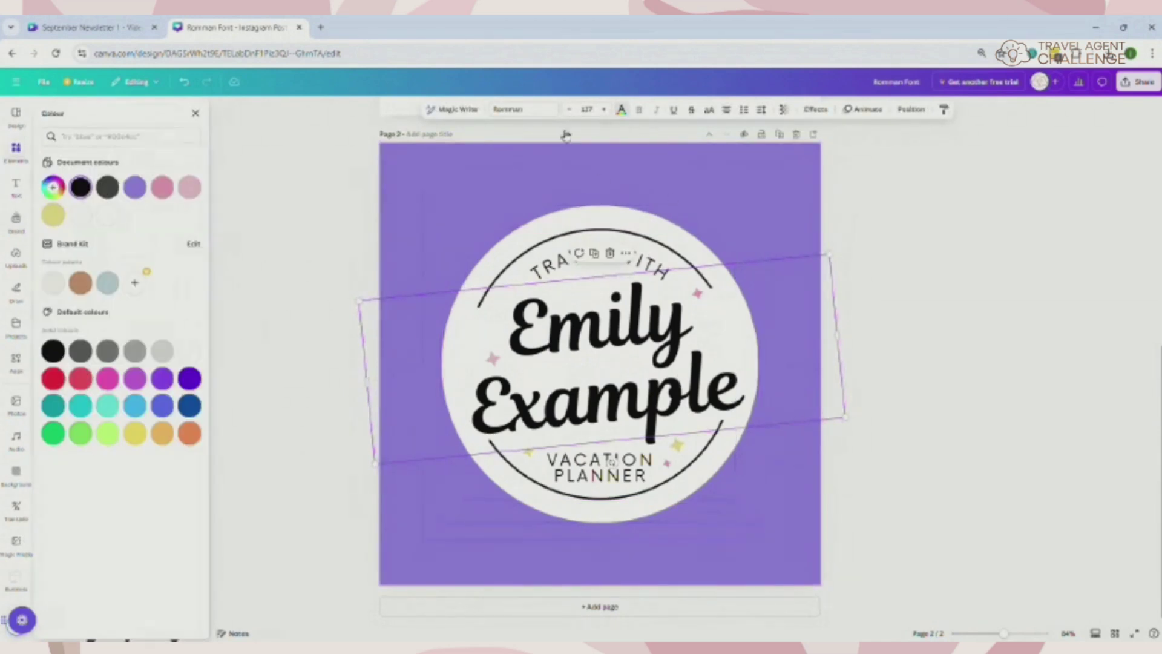
click(135, 188)
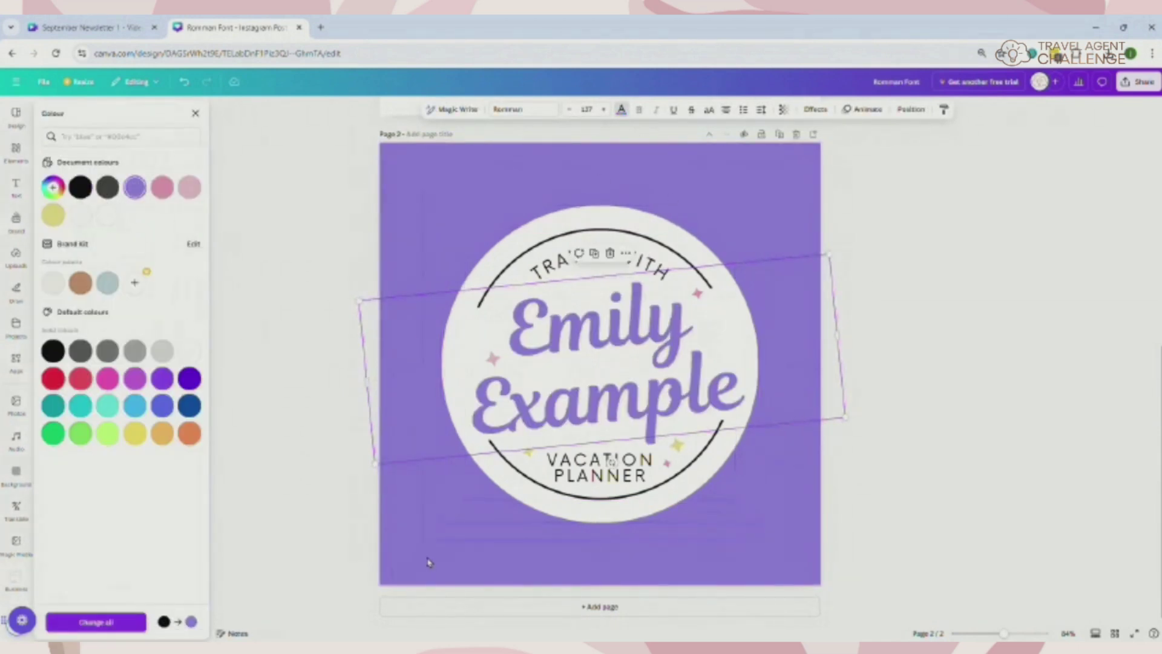